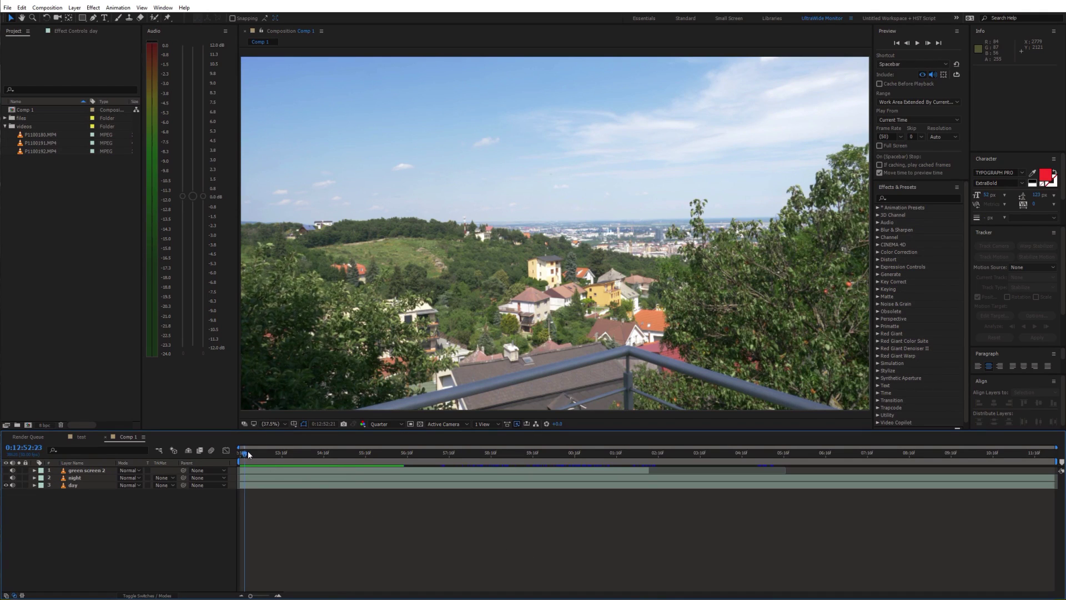
Turn on the green screen 2 layer and move to a later frame of the shot
{"action": "left_click_drag", "start_coordinate": [248, 453], "coordinate": [232, 452]}
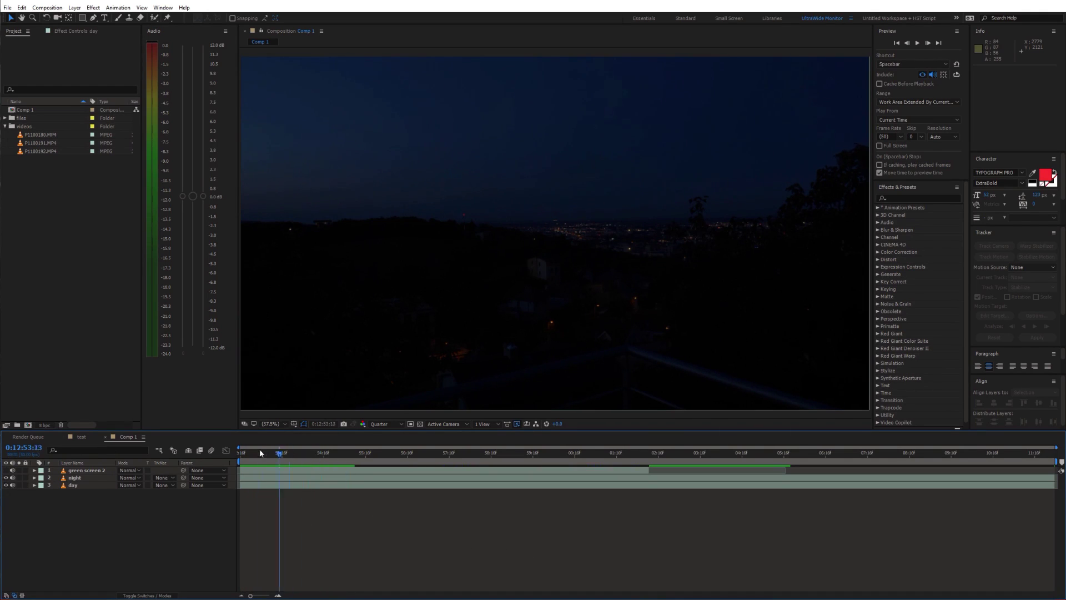
{"action": "left_click", "coordinate": [6, 470]}
{"action": "left_click_drag", "start_coordinate": [240, 467], "coordinate": [392, 461]}
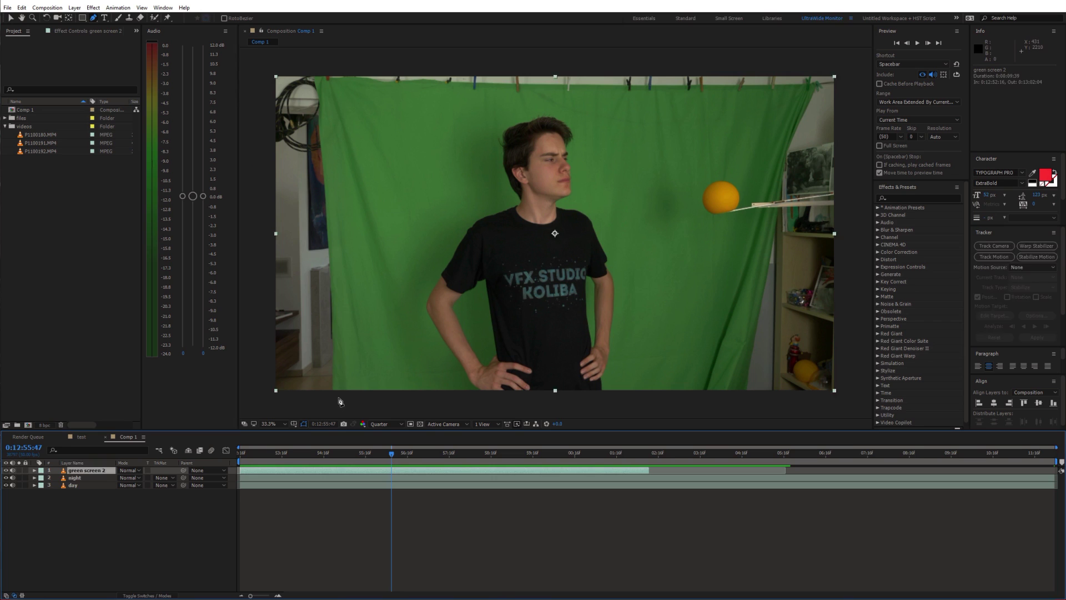
Draw a closed Pen-tool mask (Mask 1) around the green cloth
{"action": "left_click", "coordinate": [338, 396]}
{"action": "left_click", "coordinate": [335, 274]}
{"action": "left_click", "coordinate": [358, 89]}
{"action": "left_click", "coordinate": [697, 108]}
{"action": "scroll", "coordinate": [721, 198], "scroll_direction": "up", "scroll_amount": 3}
{"action": "left_click", "coordinate": [557, 230]}
{"action": "left_click", "coordinate": [503, 288]}
{"action": "scroll", "coordinate": [555, 266], "scroll_direction": "down", "scroll_amount": 1}
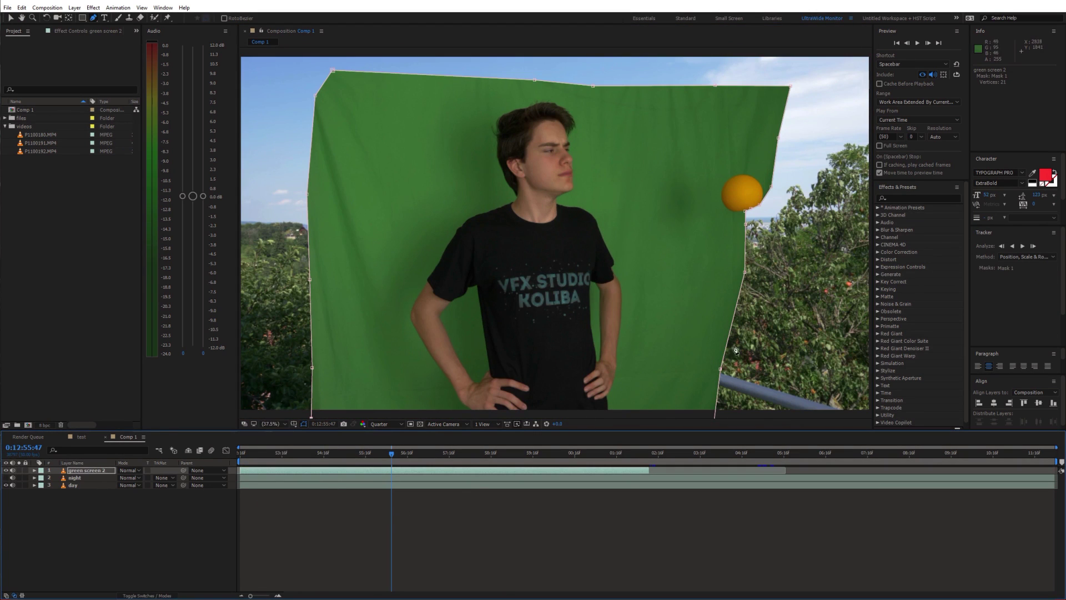
Apply Color Key to the green screen layer and sample the green as the key colour
{"action": "left_click", "coordinate": [912, 199]}
{"action": "type", "text": "key"}
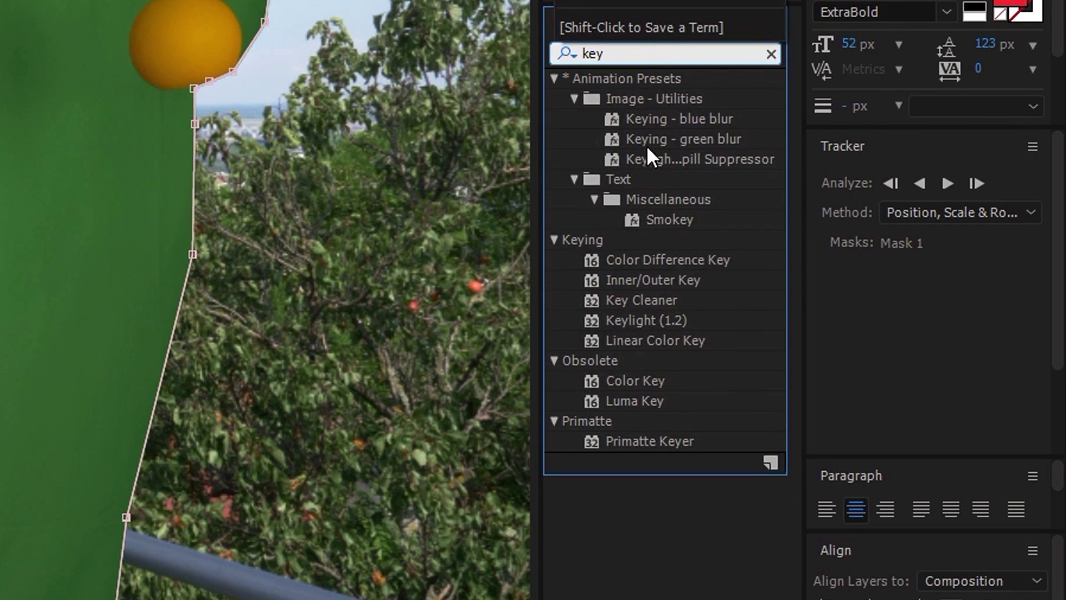
{"action": "double_click", "coordinate": [645, 382]}
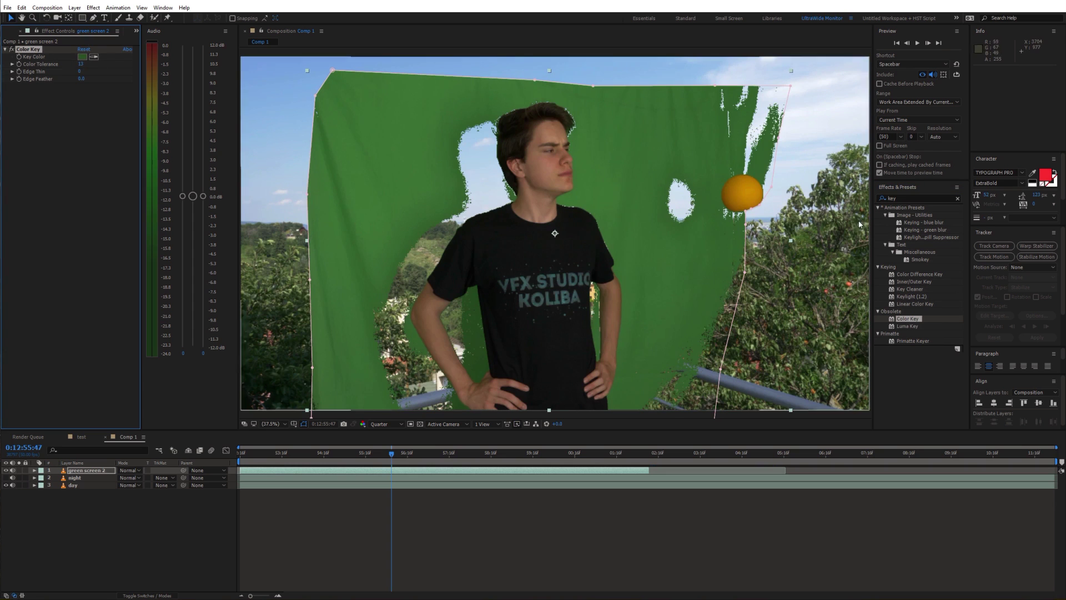
{"action": "left_click", "coordinate": [467, 337]}
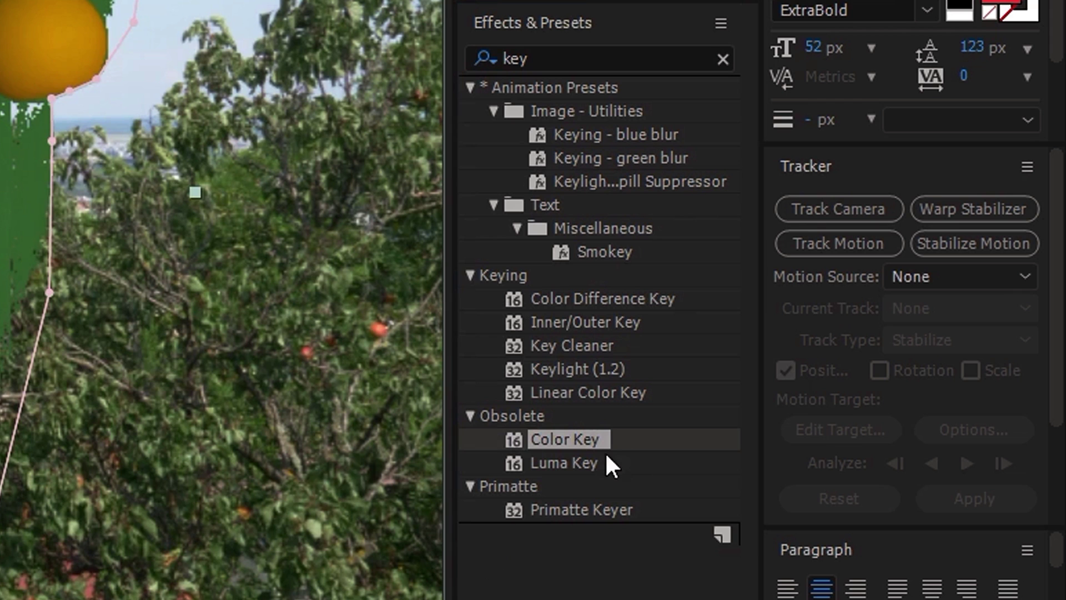
Add Keylight (1.2), check the Screen Matte view, then return to Final Result
{"action": "double_click", "coordinate": [560, 369]}
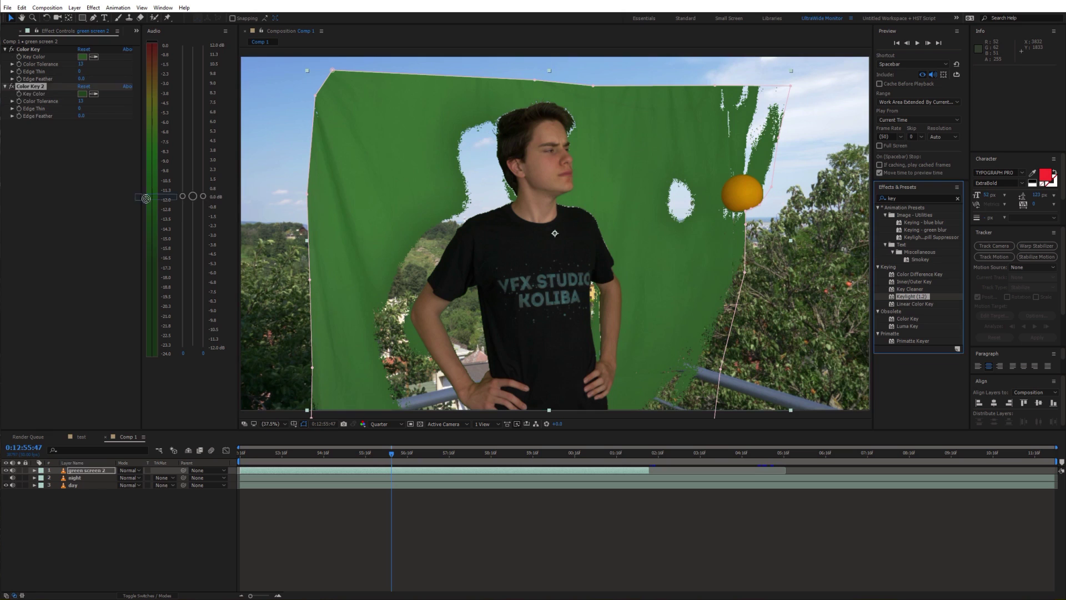
{"action": "left_click", "coordinate": [104, 163]}
{"action": "left_click", "coordinate": [108, 211]}
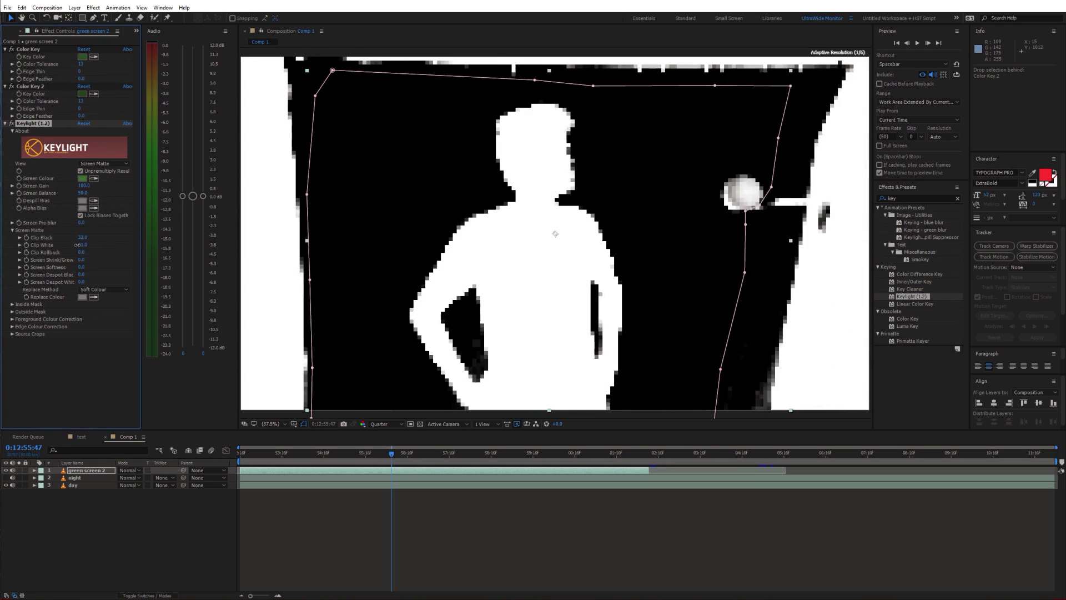
{"action": "left_click", "coordinate": [104, 164]}
{"action": "left_click", "coordinate": [105, 268]}
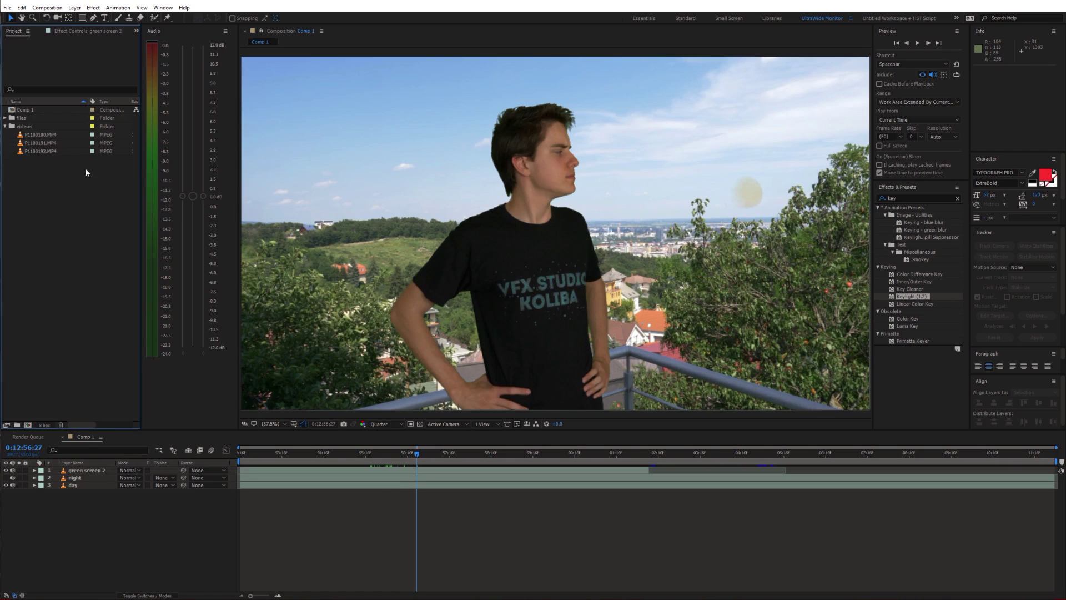
Scale the green screen layer to 110% and set a first Mask 1 path keyframe
{"action": "key", "text": "s"}
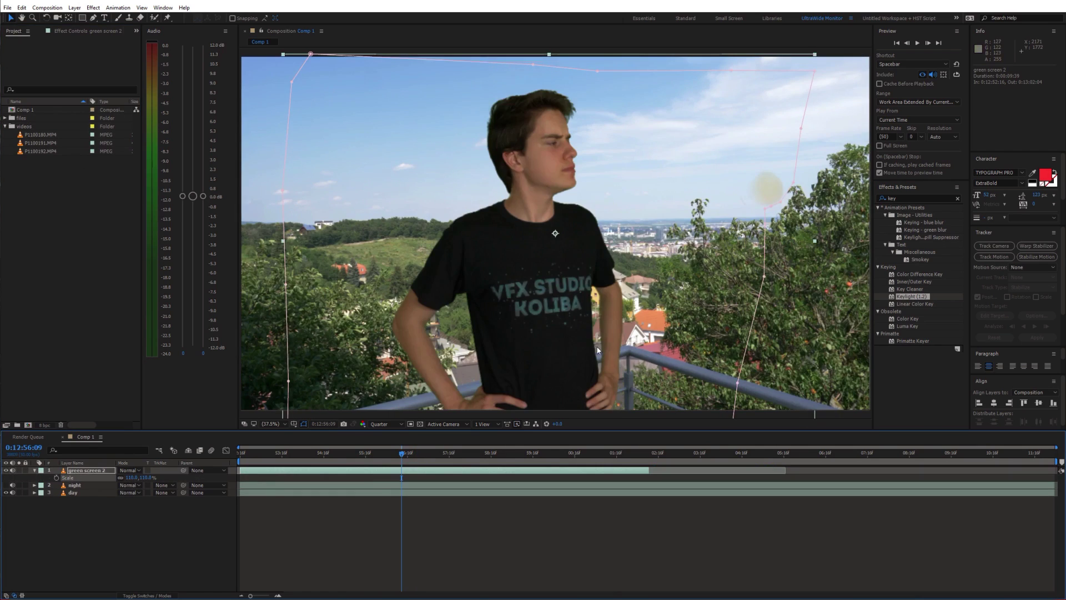
{"action": "left_click_drag", "start_coordinate": [559, 355], "coordinate": [521, 349]}
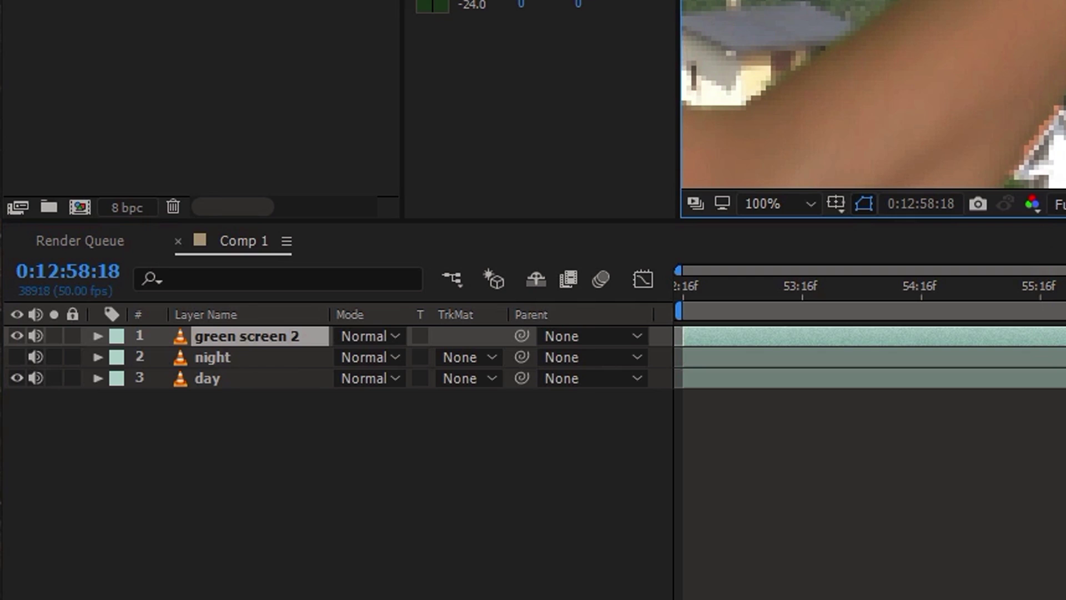
{"action": "key", "text": "m"}
{"action": "left_click", "coordinate": [497, 365]}
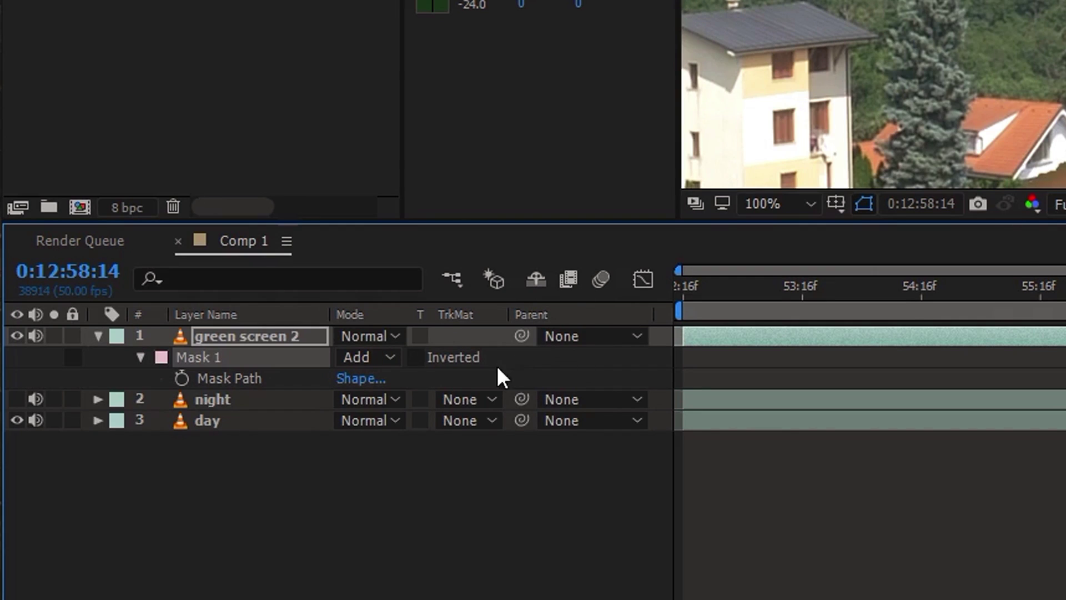
{"action": "left_click", "coordinate": [183, 378]}
A few frames later, reshape the mask points so the raised arm stays inside
{"action": "key", "text": "Page_Down"}
{"action": "key", "text": "Page_Down"}
{"action": "key", "text": "Page_Down"}
{"action": "key", "text": "Page_Down"}
{"action": "key", "text": "Page_Down"}
{"action": "key", "text": "Page_Down"}
{"action": "key", "text": "Page_Down"}
{"action": "key", "text": "Page_Down"}
{"action": "key", "text": "Page_Down"}
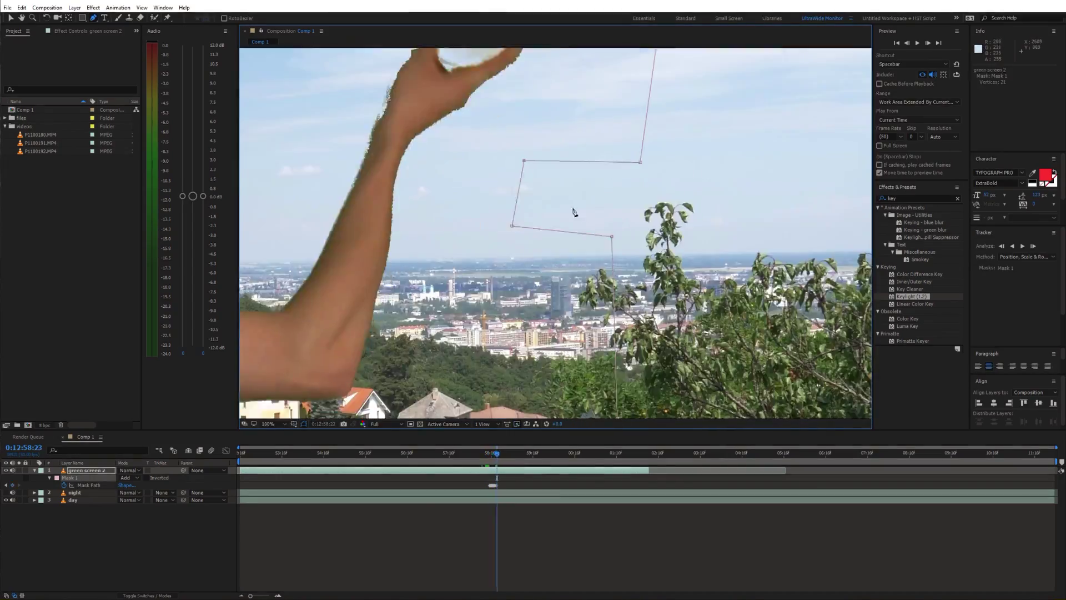
{"action": "left_click_drag", "start_coordinate": [497, 454], "coordinate": [634, 454]}
{"action": "scroll", "coordinate": [511, 277], "scroll_direction": "up", "scroll_amount": 1}
{"action": "left_click_drag", "start_coordinate": [511, 282], "coordinate": [524, 291]}
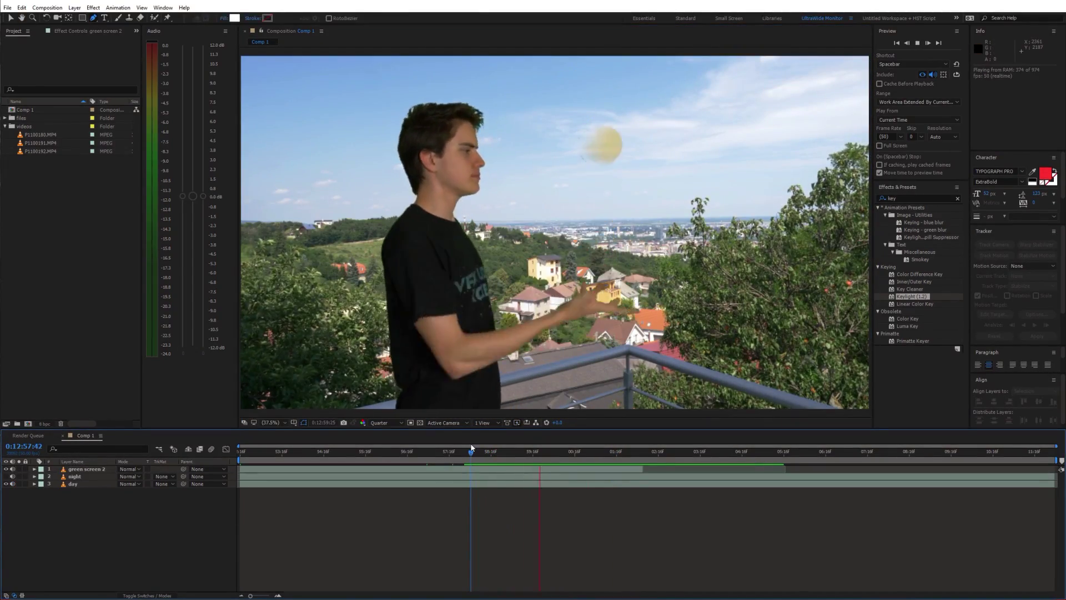
At a later frame of the throw, add a new white solid layer to the composition
{"action": "left_click", "coordinate": [480, 454]}
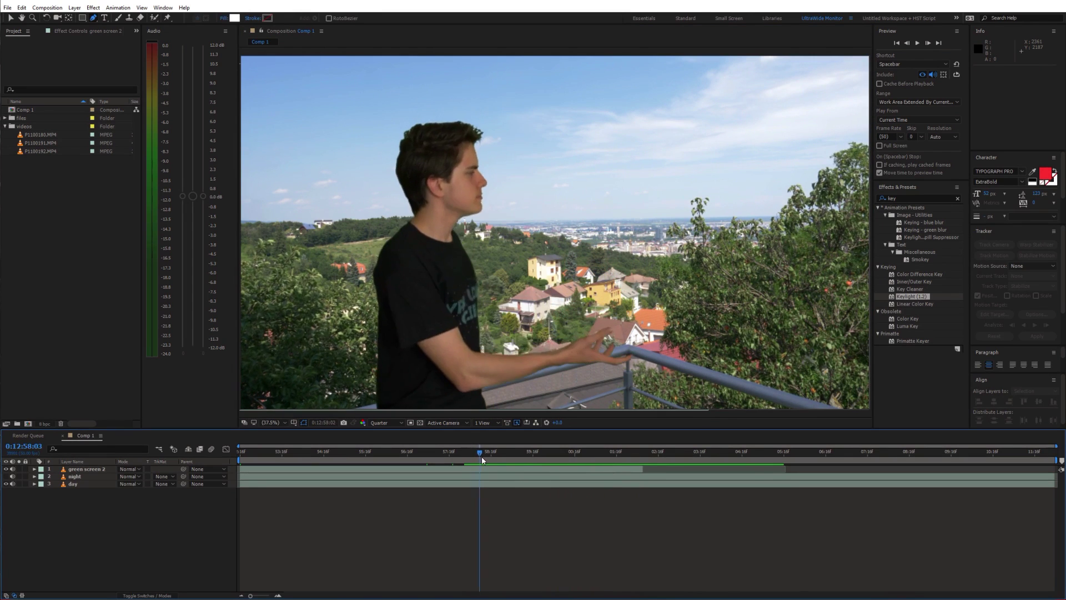
{"action": "left_click_drag", "start_coordinate": [481, 457], "coordinate": [512, 455]}
{"action": "right_click", "coordinate": [281, 529]}
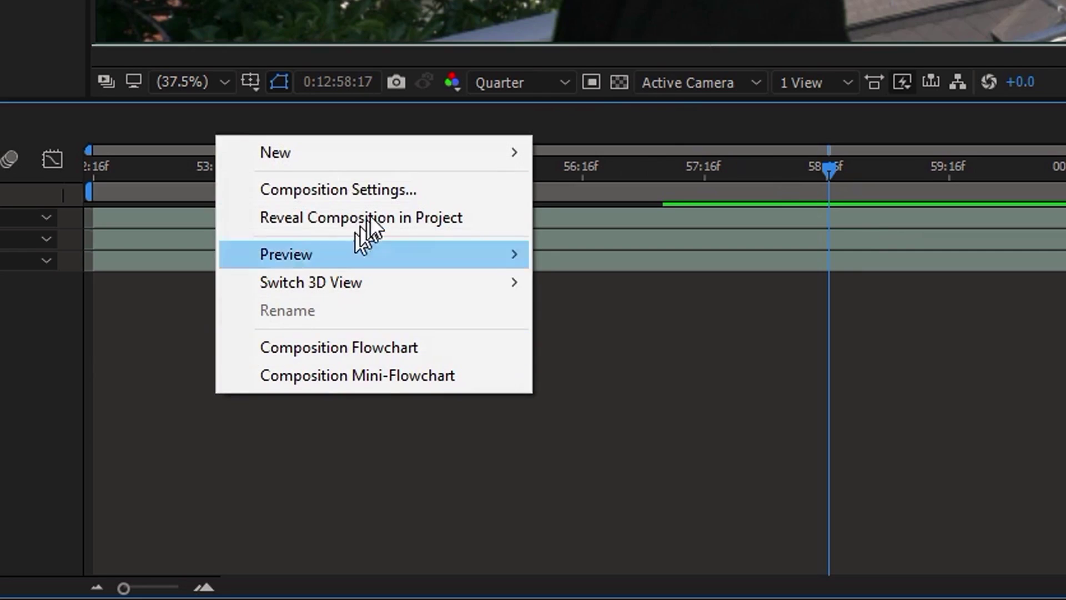
{"action": "mouse_move", "coordinate": [441, 155]}
{"action": "left_click", "coordinate": [632, 218]}
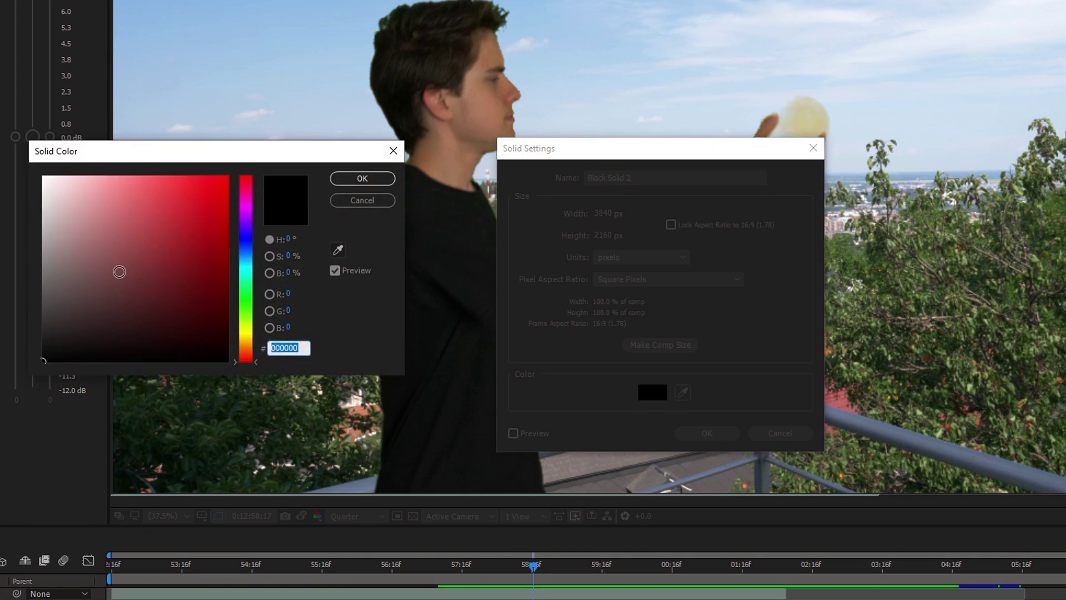
{"action": "key", "text": "Return"}
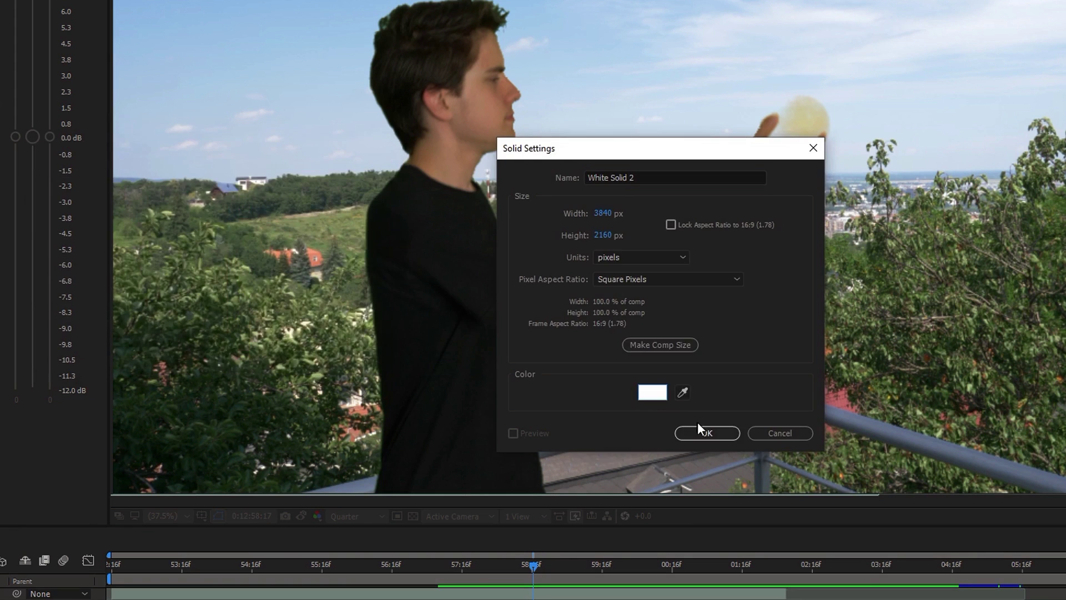
{"action": "left_click", "coordinate": [699, 432]}
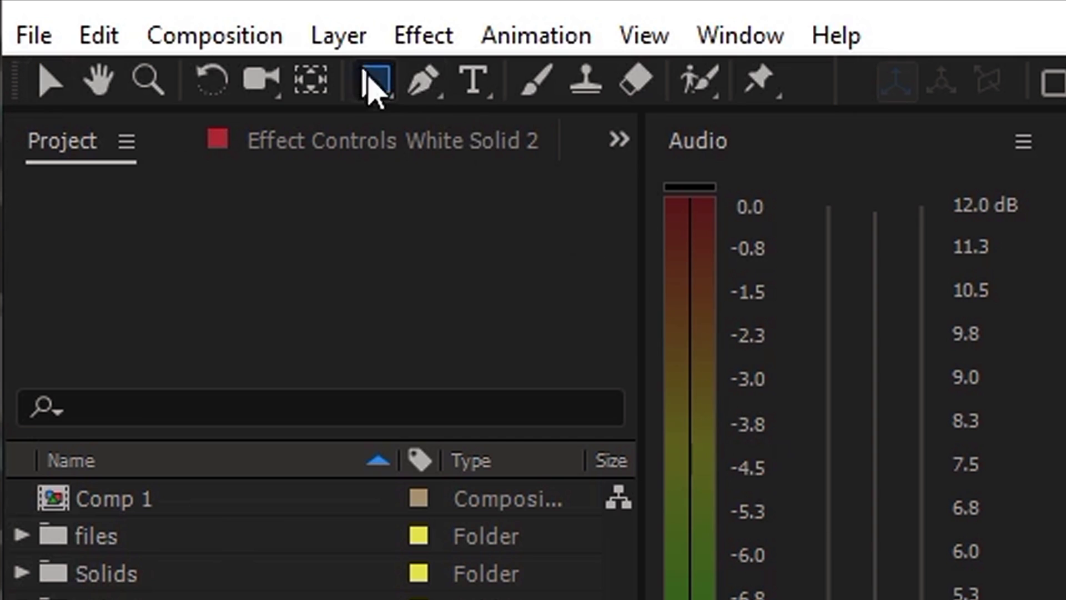
Cut the solid into a circle with the Ellipse tool, keyframe its Position, and preview
{"action": "left_click_drag", "start_coordinate": [375, 88], "coordinate": [516, 189]}
{"action": "left_click_drag", "start_coordinate": [516, 189], "coordinate": [516, 189]}
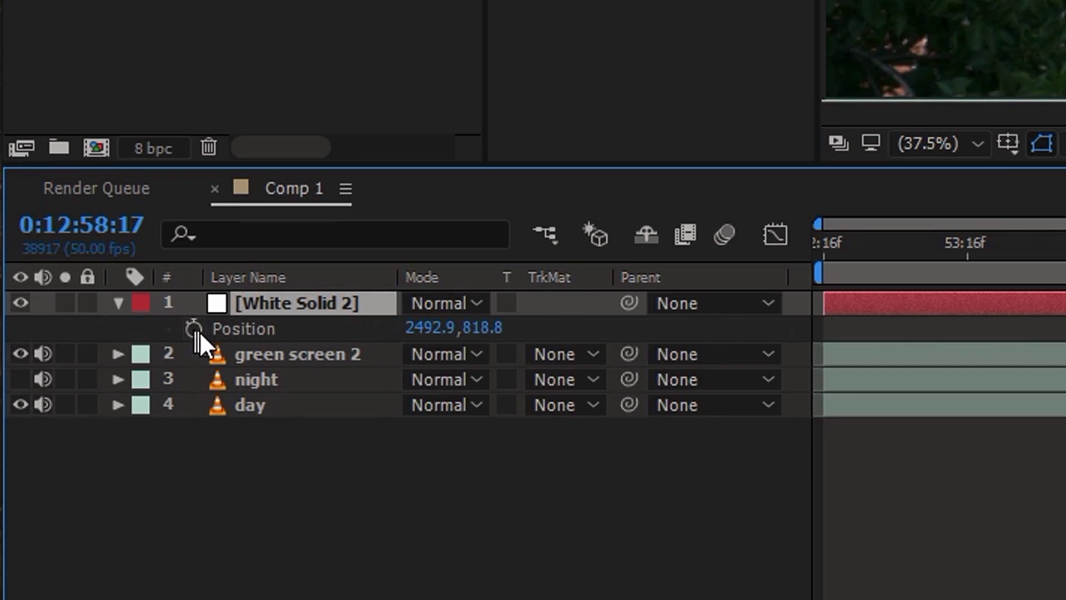
{"action": "left_click", "coordinate": [195, 331]}
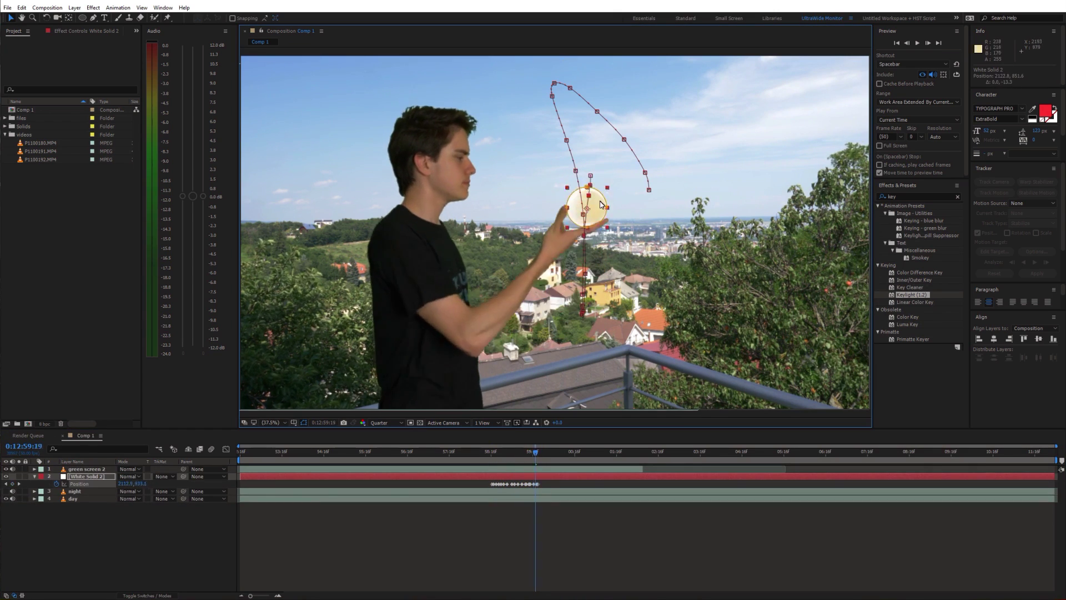
{"action": "key", "text": "space"}
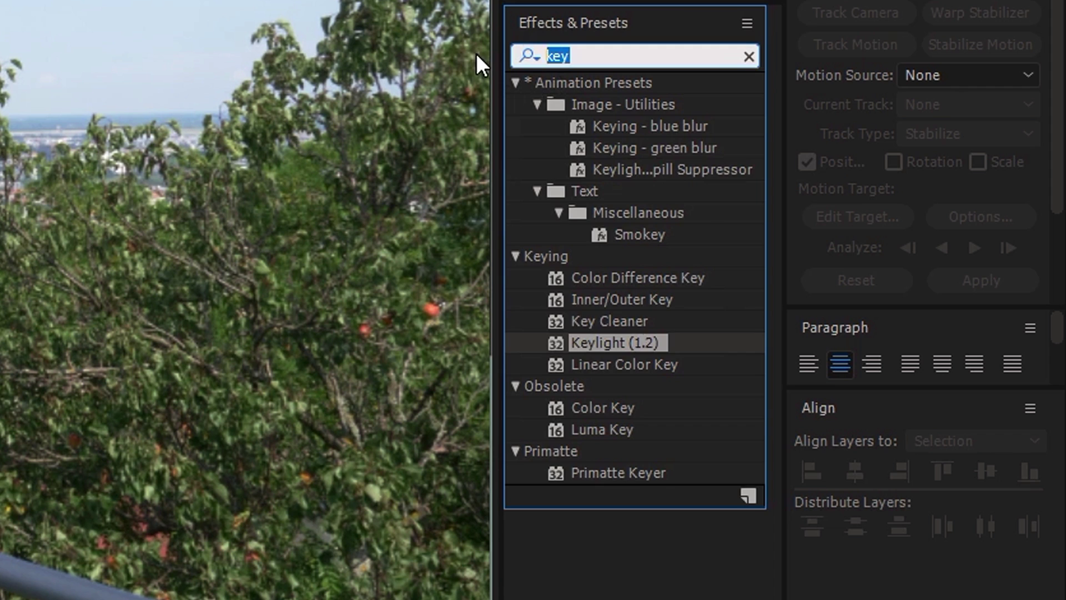
Apply Fast Blur to the White Solid 2 ball
{"action": "type", "text": "fast"}
{"action": "left_click", "coordinate": [594, 300]}
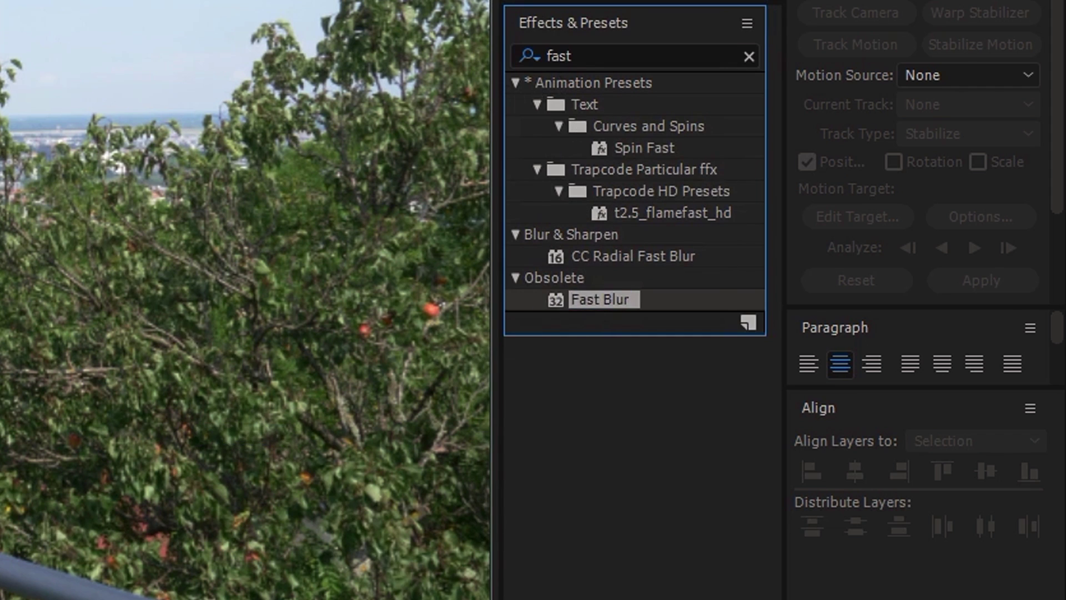
{"action": "left_click_drag", "start_coordinate": [599, 300], "coordinate": [484, 478]}
Add Glow to the white ball and raise its Glow Intensity
{"action": "left_click", "coordinate": [888, 196]}
{"action": "type", "text": "glow"}
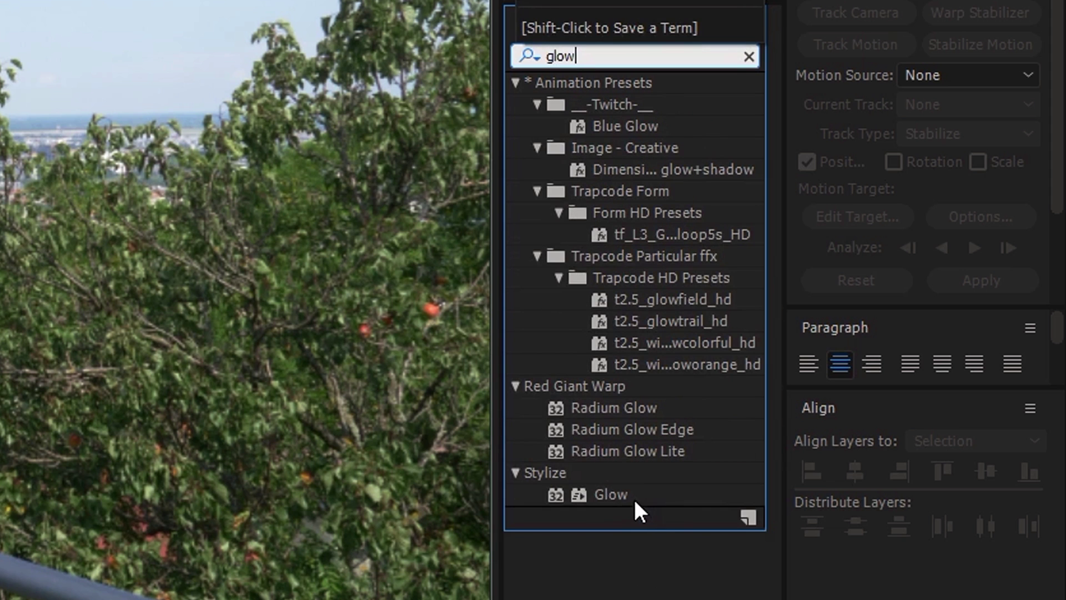
{"action": "left_click_drag", "start_coordinate": [634, 499], "coordinate": [185, 393]}
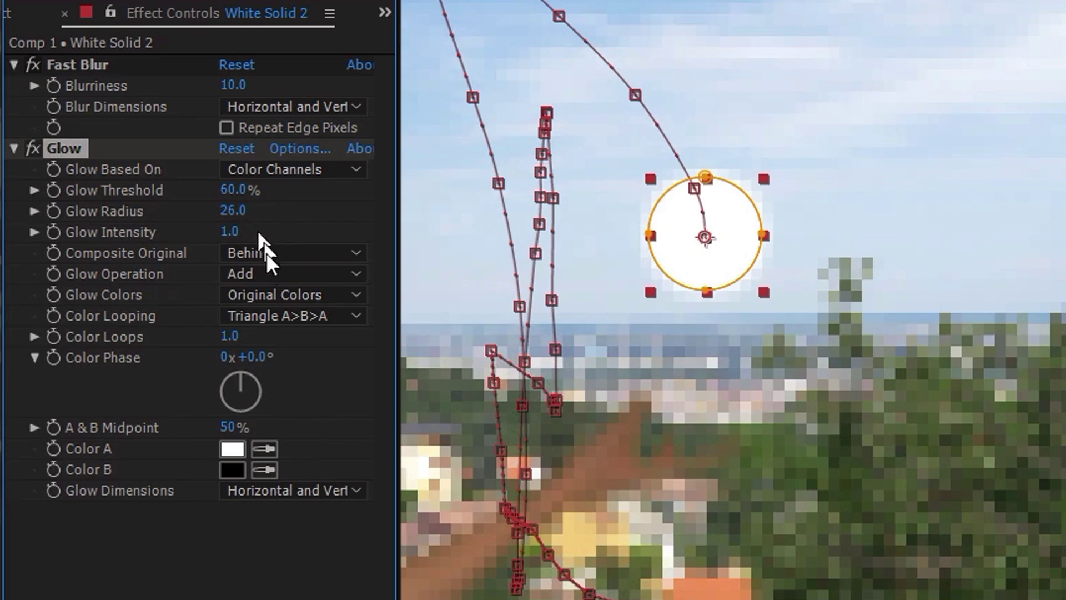
{"action": "left_click_drag", "start_coordinate": [236, 231], "coordinate": [282, 221]}
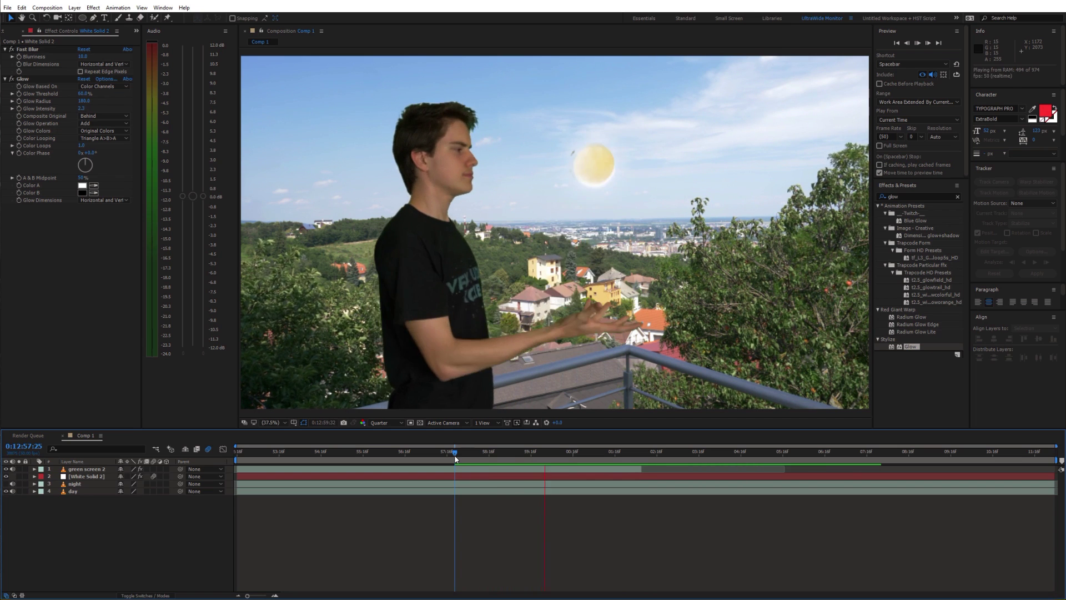
Add a black (000000) solid, Black Solid 2, and apply Lens Flare to it
{"action": "right_click", "coordinate": [358, 528]}
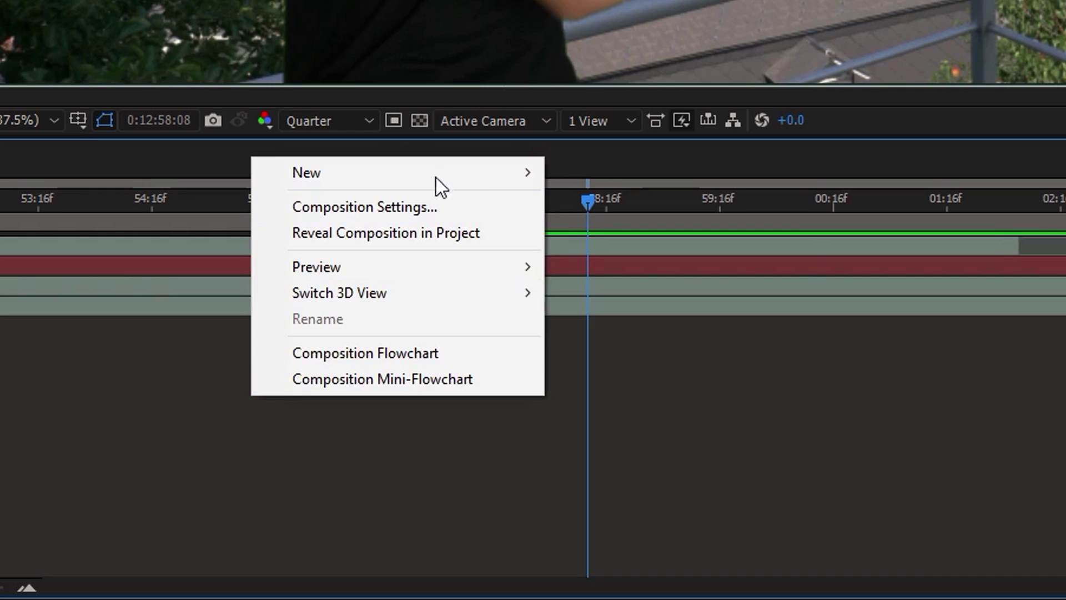
{"action": "mouse_move", "coordinate": [436, 178]}
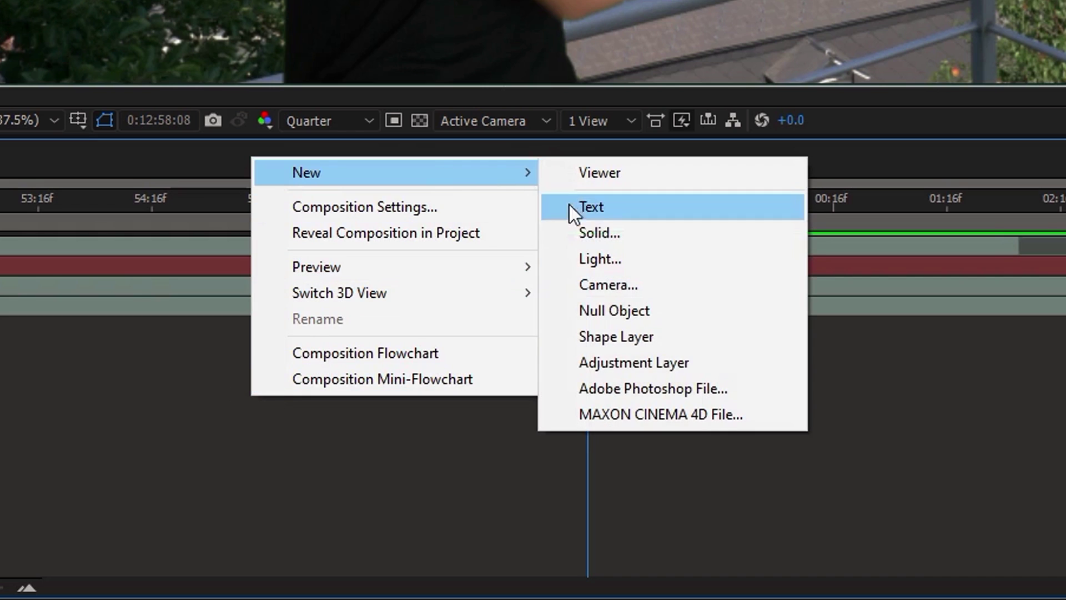
{"action": "left_click", "coordinate": [600, 229]}
{"action": "left_click", "coordinate": [638, 425]}
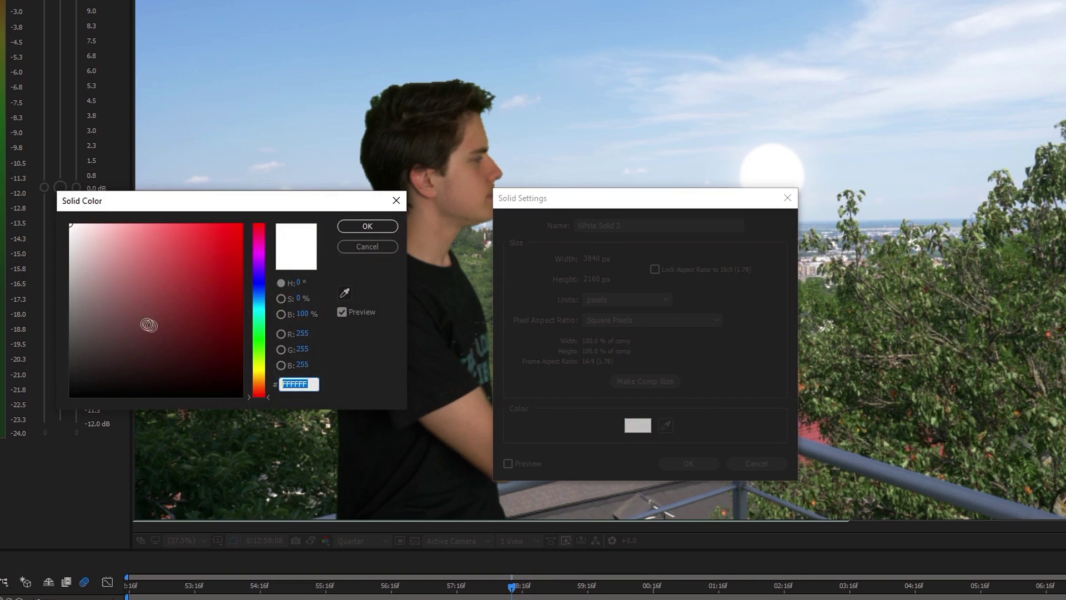
{"action": "type", "text": "000000"}
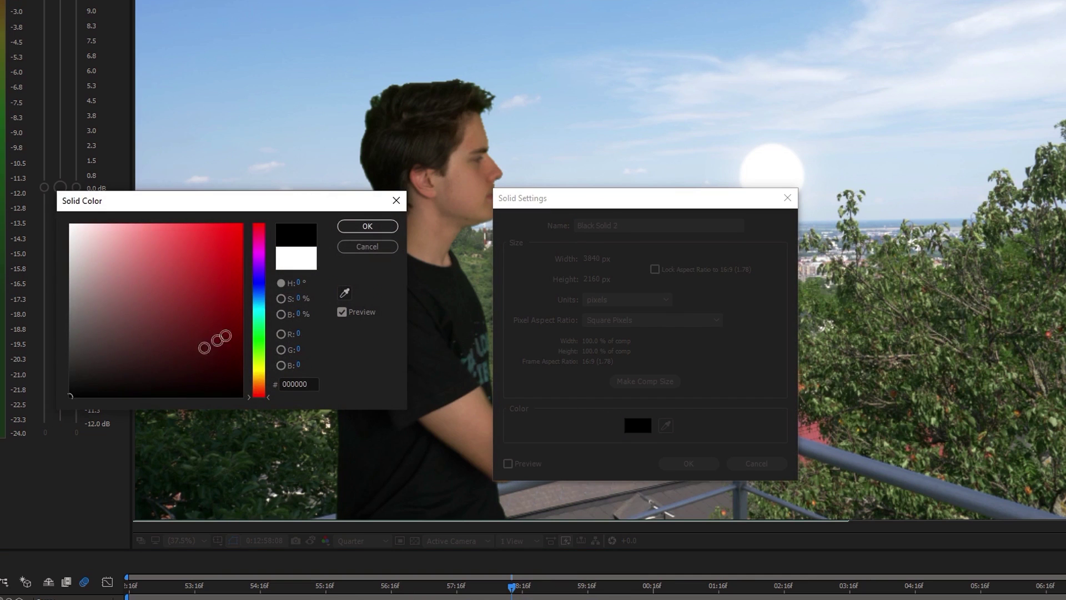
{"action": "key", "text": "Return"}
{"action": "left_click", "coordinate": [687, 464]}
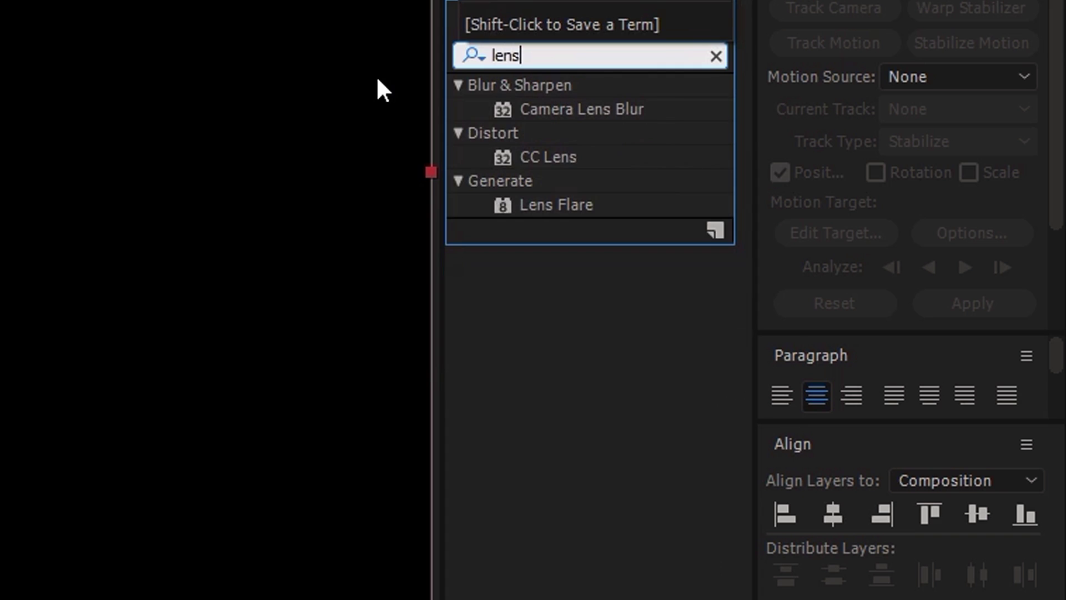
{"action": "left_click_drag", "start_coordinate": [555, 204], "coordinate": [408, 470]}
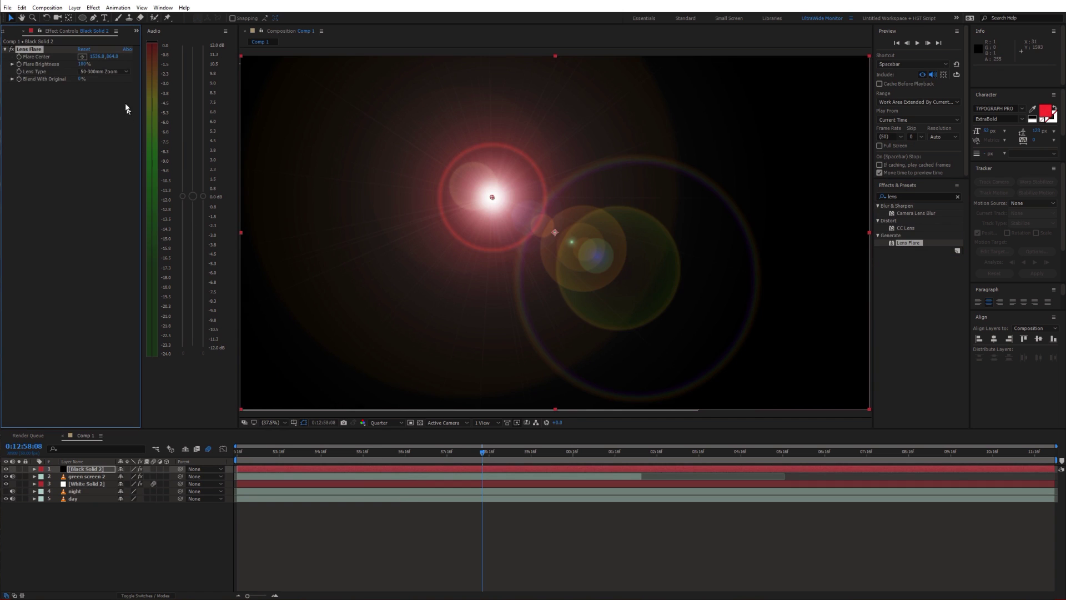
Set the flare to 105mm Prime, Add mode, center 2503.3,832.0, brightness 33%
{"action": "left_click", "coordinate": [114, 72]}
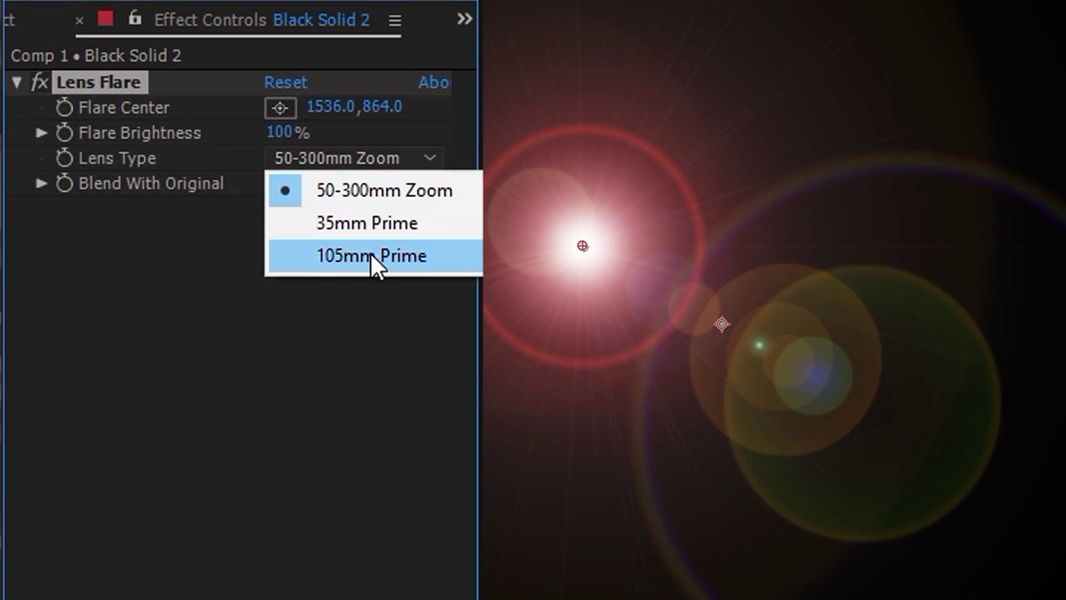
{"action": "left_click", "coordinate": [371, 253]}
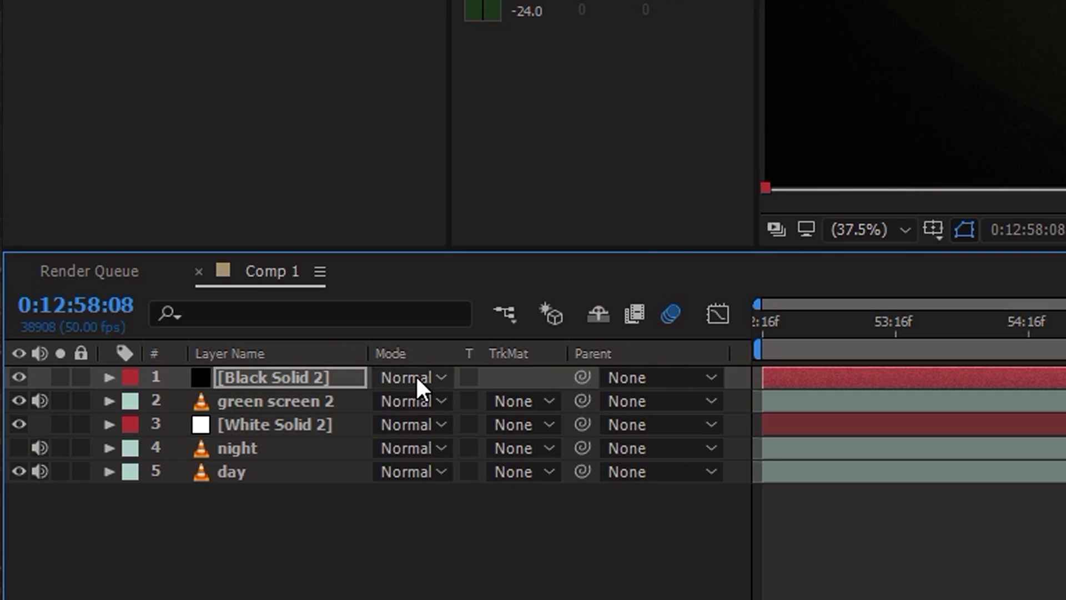
{"action": "left_click", "coordinate": [415, 375]}
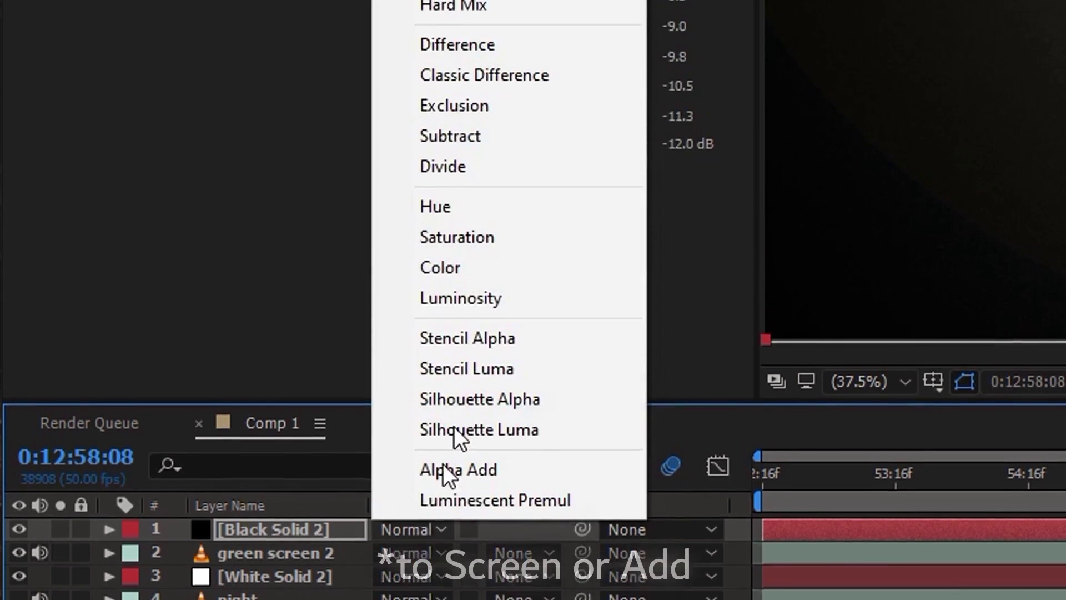
{"action": "left_click", "coordinate": [533, 238]}
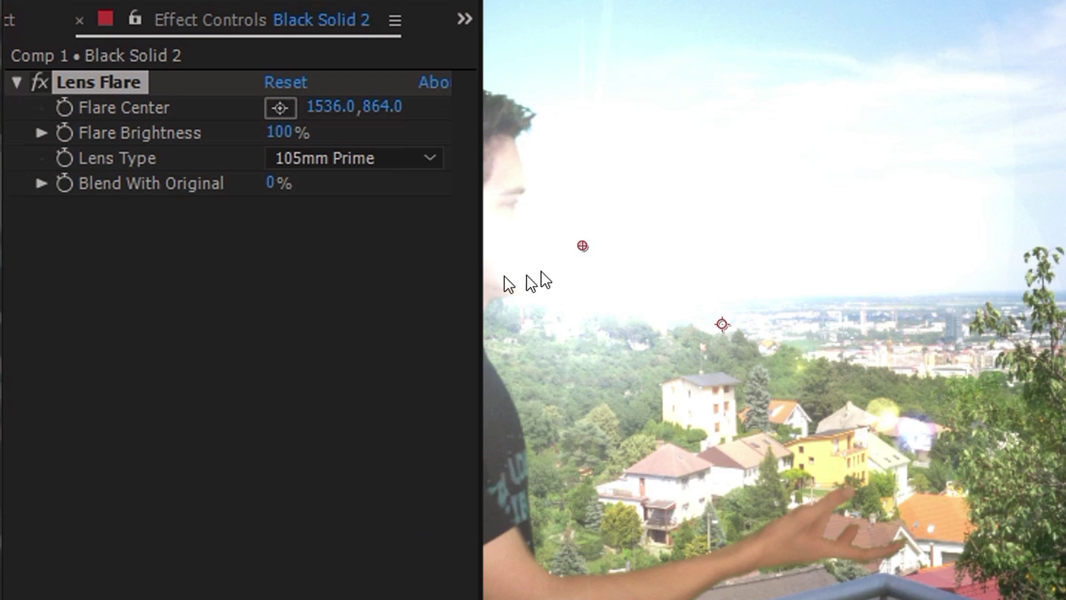
{"action": "left_click_drag", "start_coordinate": [582, 245], "coordinate": [934, 234]}
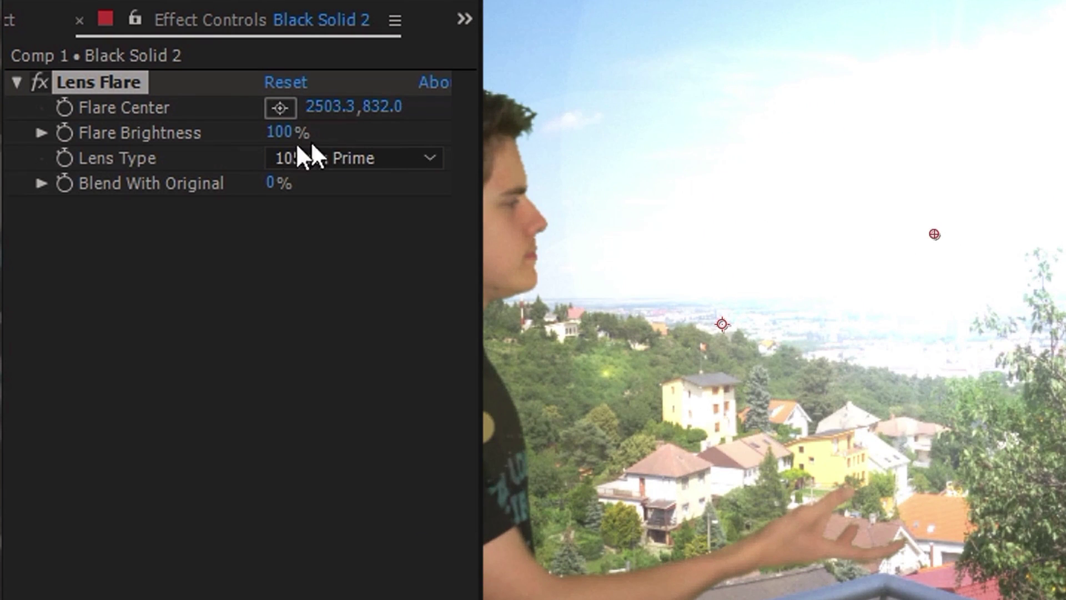
{"action": "left_click_drag", "start_coordinate": [210, 148], "coordinate": [138, 151]}
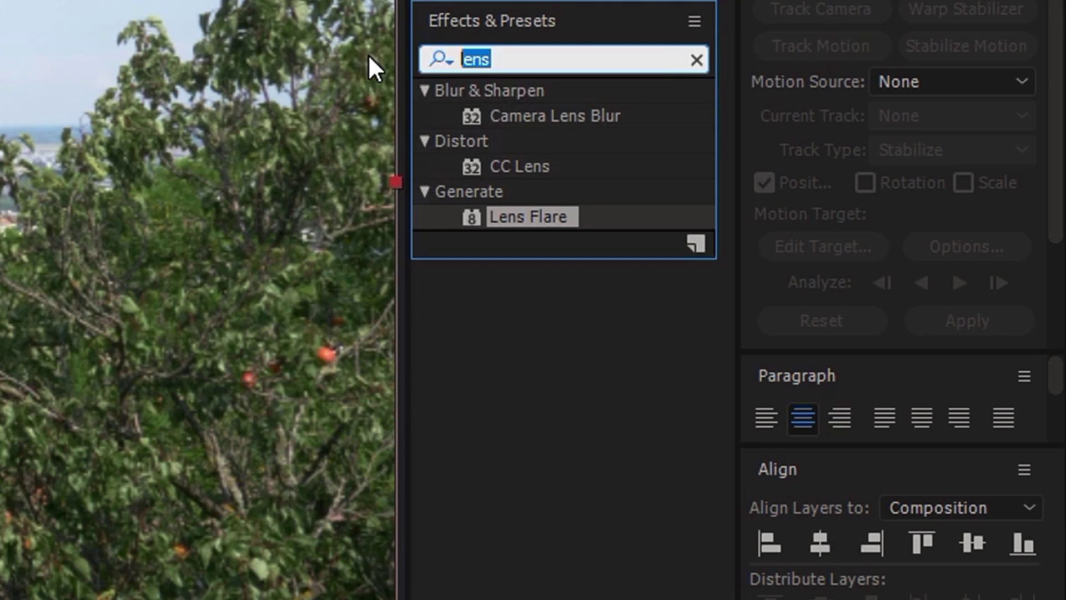
Apply Fast Blur to Black Solid 2 and raise its blurriness to 65.0
{"action": "type", "text": "fast"}
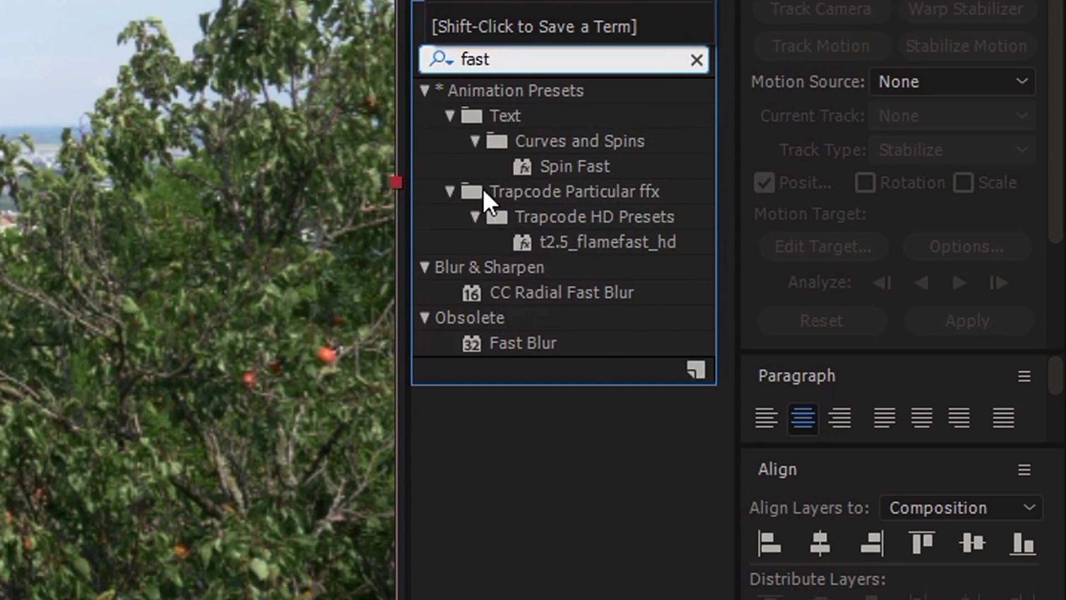
{"action": "double_click", "coordinate": [532, 347]}
{"action": "left_click_drag", "start_coordinate": [84, 94], "coordinate": [88, 94]}
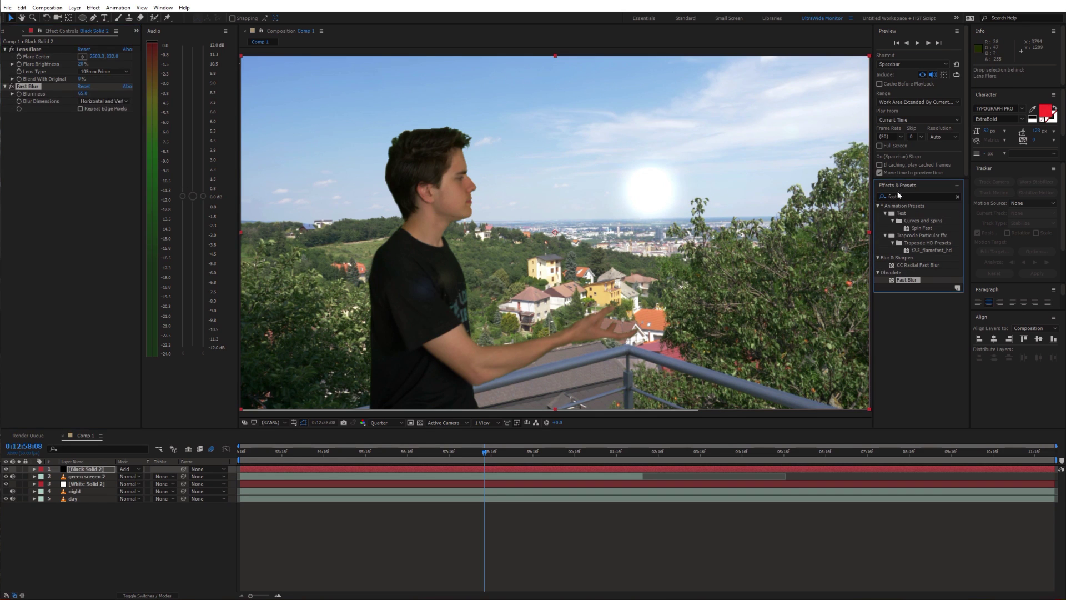
Add CC Vector Blur (99.0) to the flare solid
{"action": "left_click", "coordinate": [899, 196]}
{"action": "type", "text": "vector"}
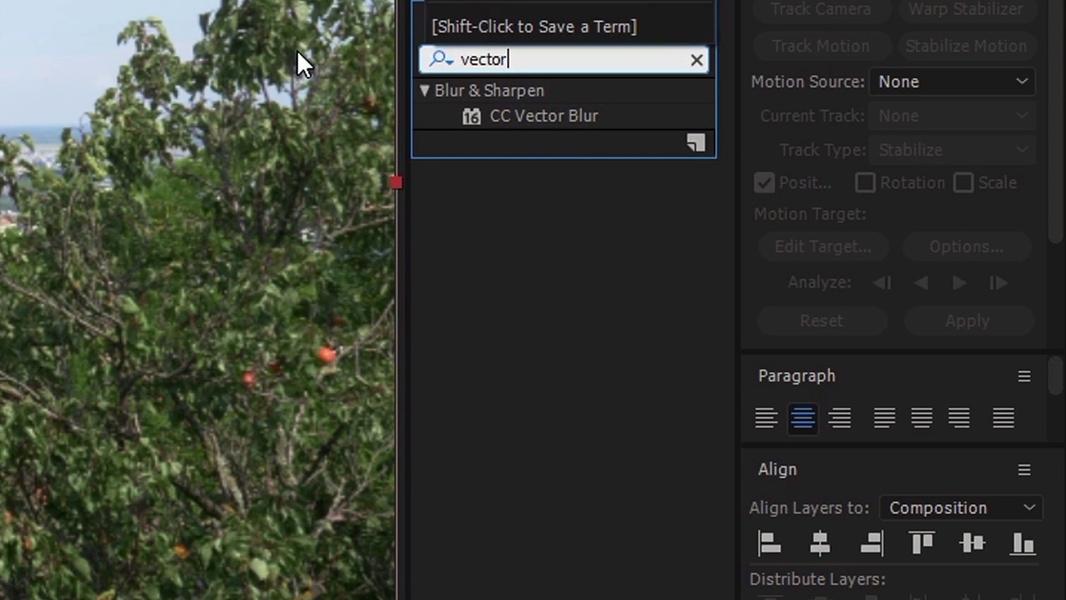
{"action": "double_click", "coordinate": [564, 126]}
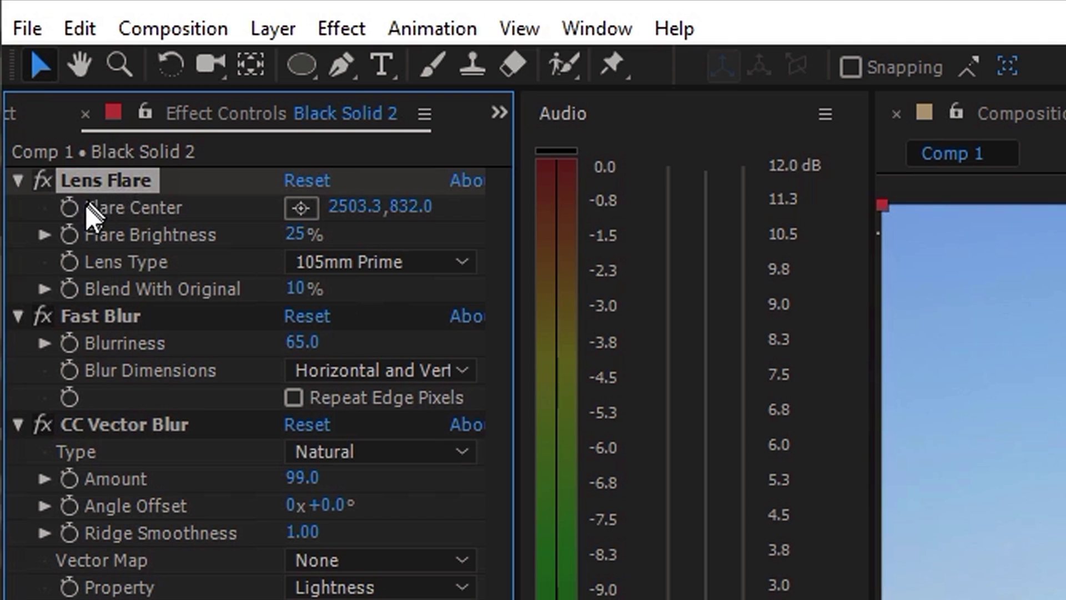
Link Flare Center by expression to White Solid 2's Position and scrub to confirm tracking
{"action": "right_click", "coordinate": [64, 213]}
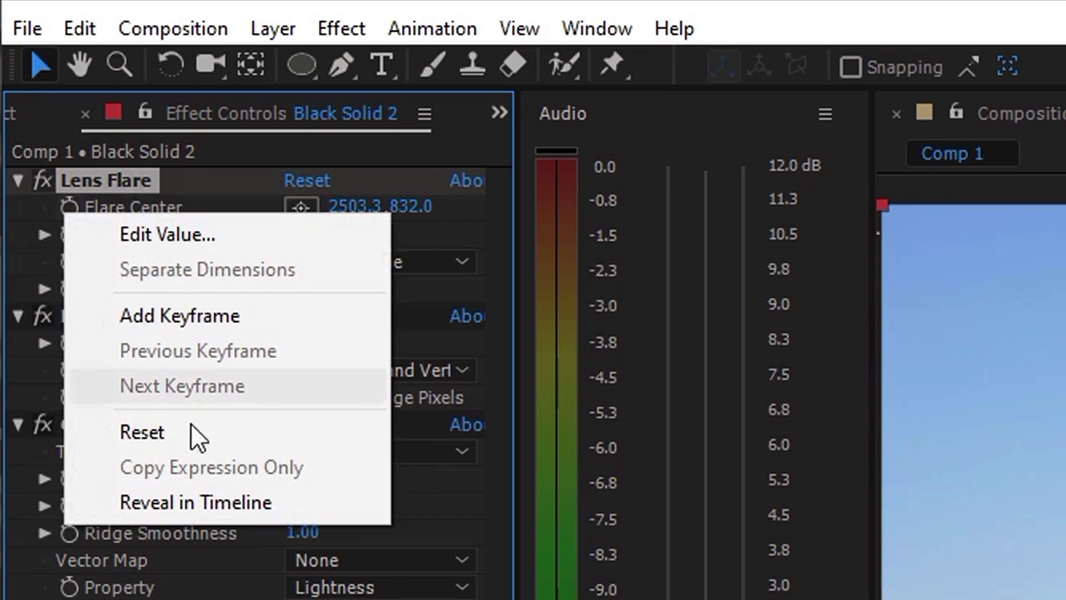
{"action": "left_click", "coordinate": [201, 497]}
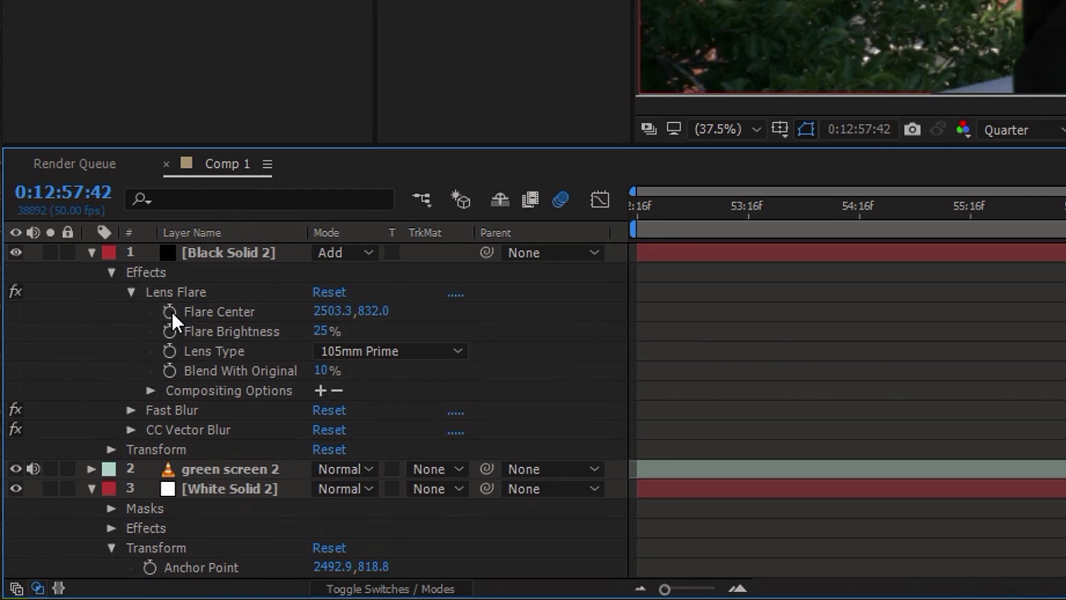
{"action": "left_click", "coordinate": [170, 311], "text": "alt"}
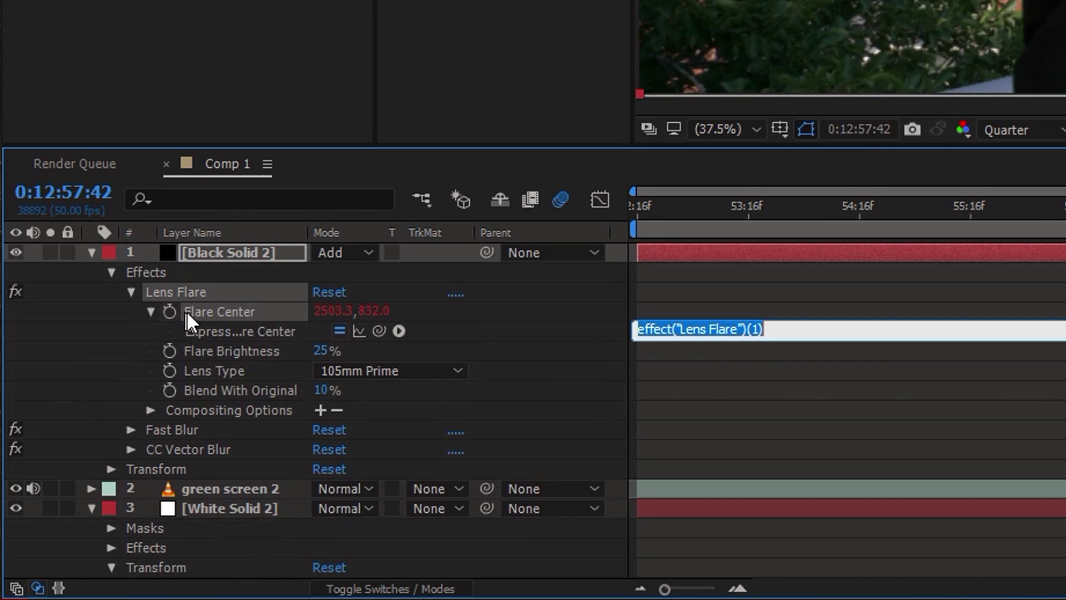
{"action": "left_click_drag", "start_coordinate": [378, 331], "coordinate": [229, 477]}
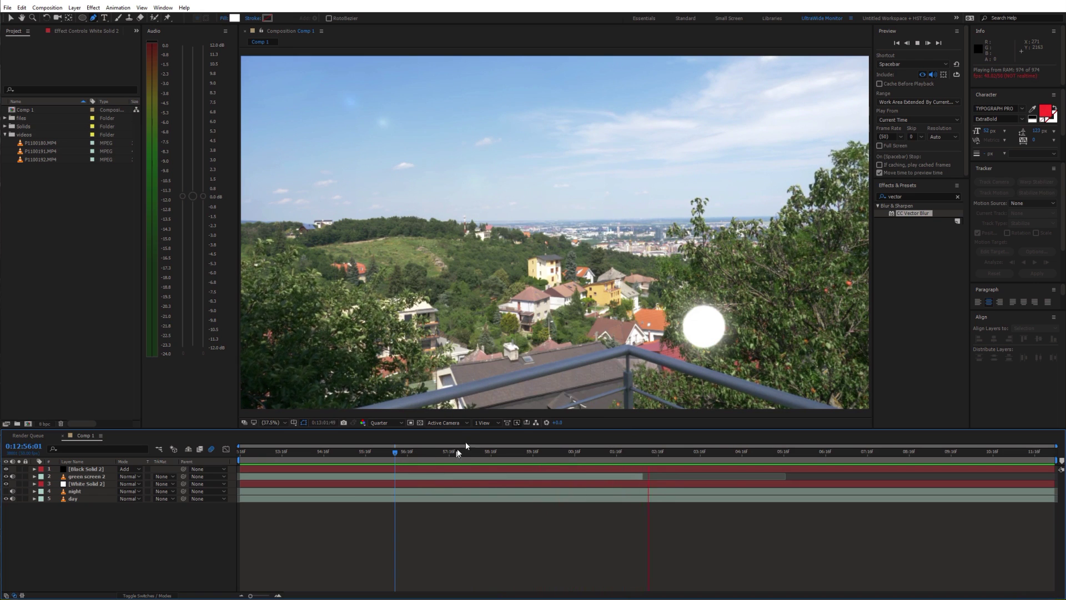
{"action": "left_click_drag", "start_coordinate": [463, 459], "coordinate": [492, 457]}
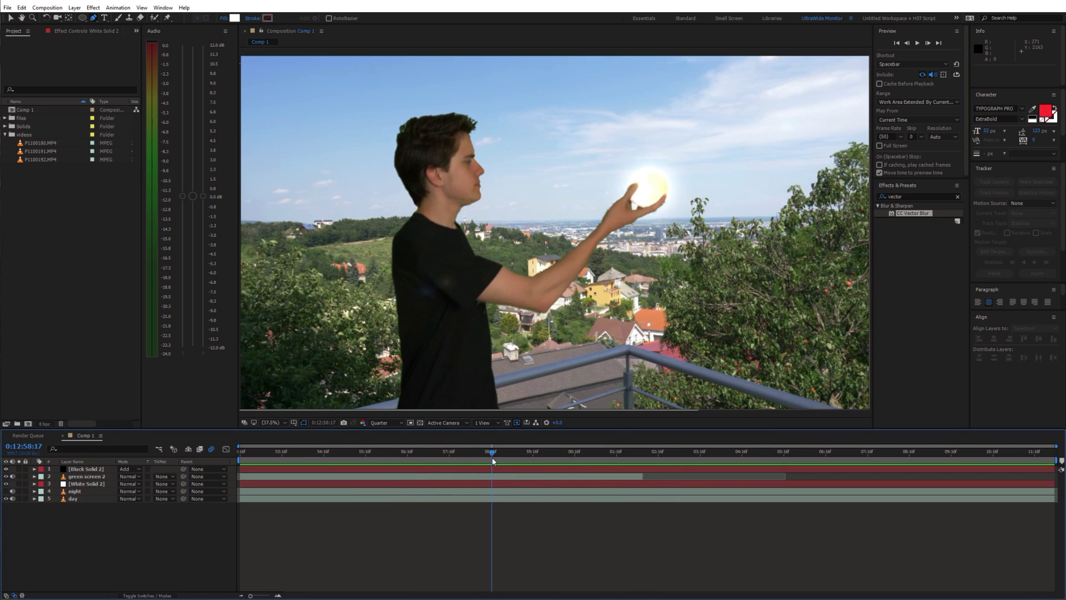
{"action": "left_click", "coordinate": [11, 492]}
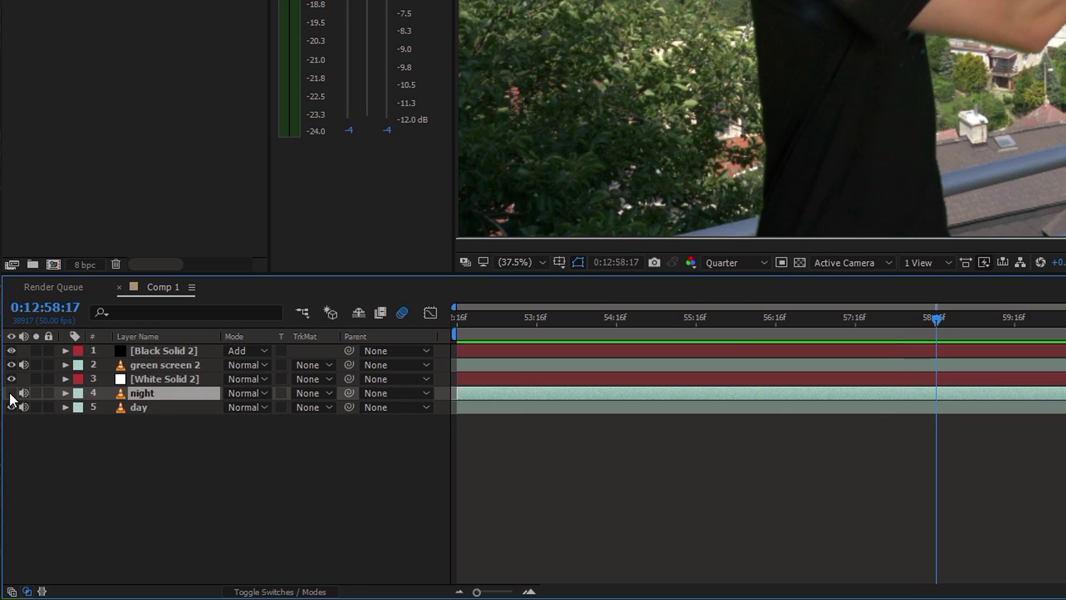
Show the night layer and keyframe its Opacity from 0% rising to 100% frames later
{"action": "left_click", "coordinate": [10, 392]}
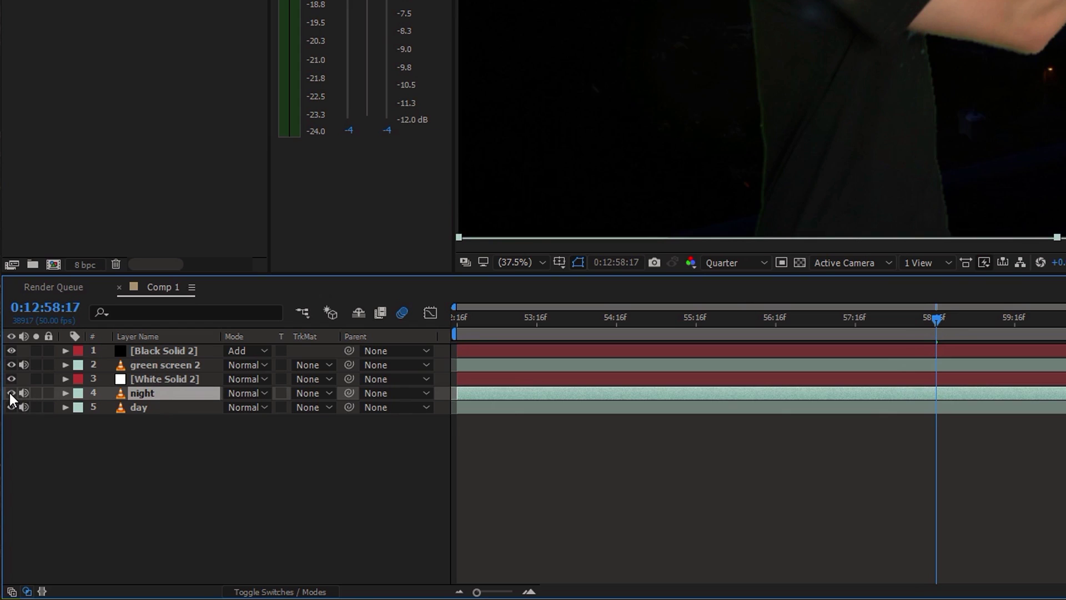
{"action": "key", "text": "t"}
{"action": "left_click_drag", "start_coordinate": [232, 407], "coordinate": [77, 421]}
{"action": "left_click", "coordinate": [108, 407]}
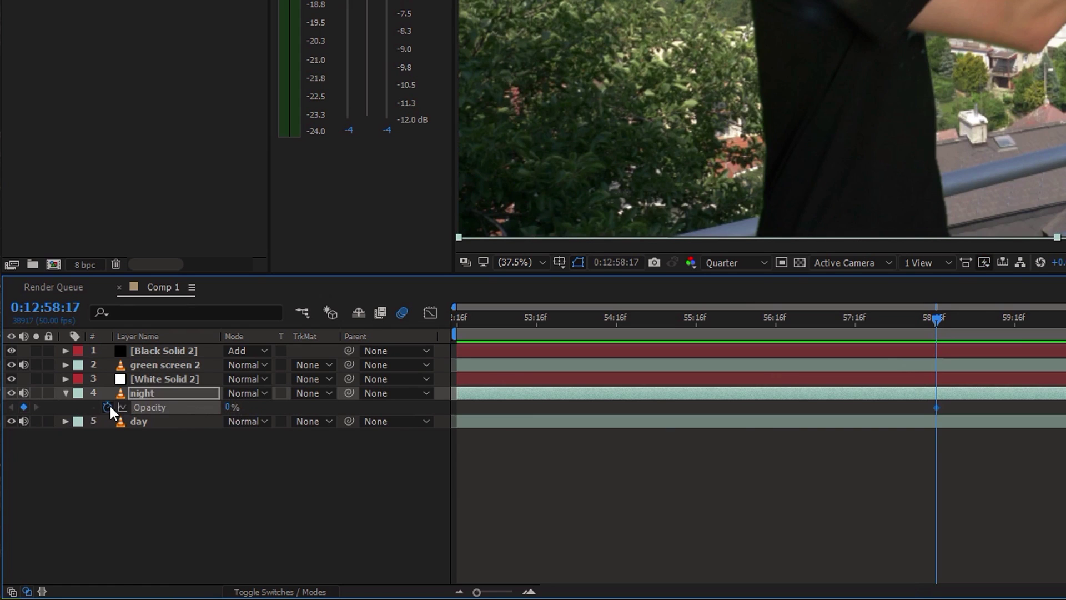
{"action": "key", "text": "Page_Down"}
{"action": "key", "text": "Page_Down"}
{"action": "left_click_drag", "start_coordinate": [228, 407], "coordinate": [595, 423]}
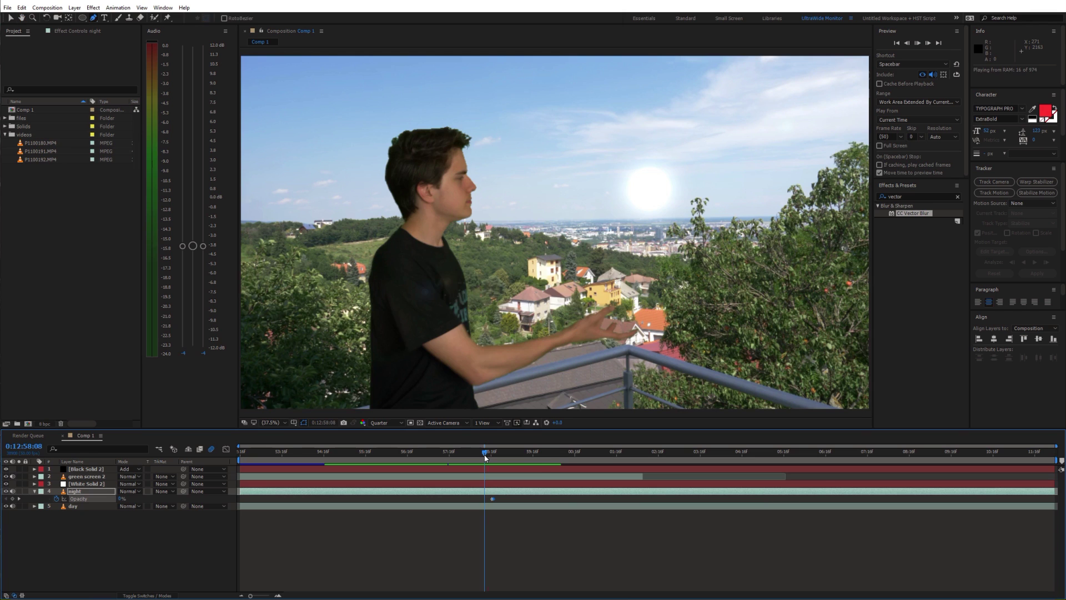
Preview the day-to-night fade, then apply Lumetri Color to green screen 2
{"action": "key", "text": "space"}
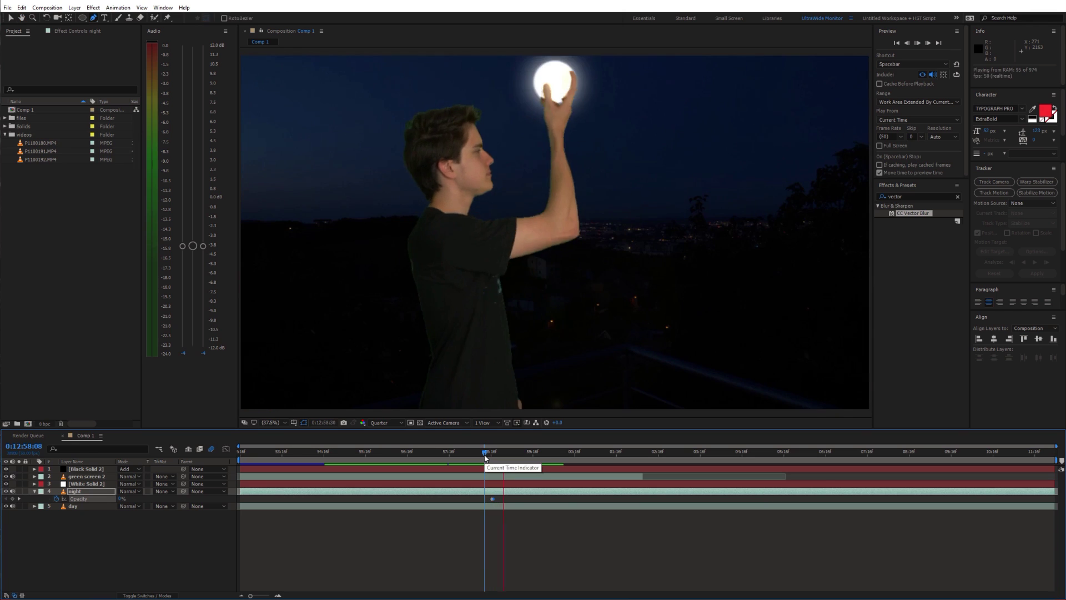
{"action": "left_click_drag", "start_coordinate": [484, 455], "coordinate": [475, 455]}
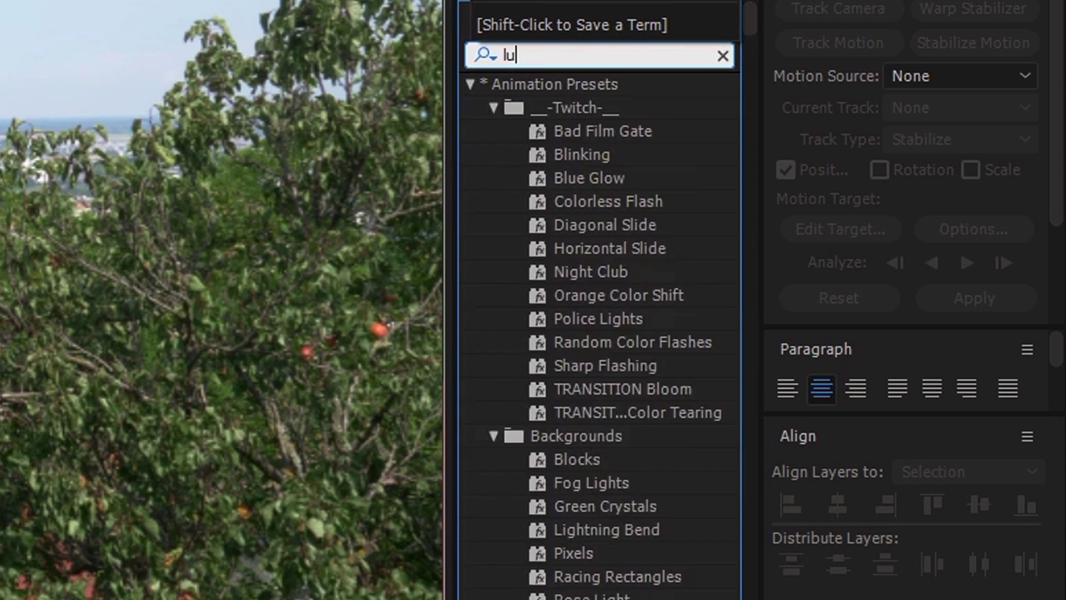
{"action": "type", "text": "me"}
{"action": "double_click", "coordinate": [585, 111]}
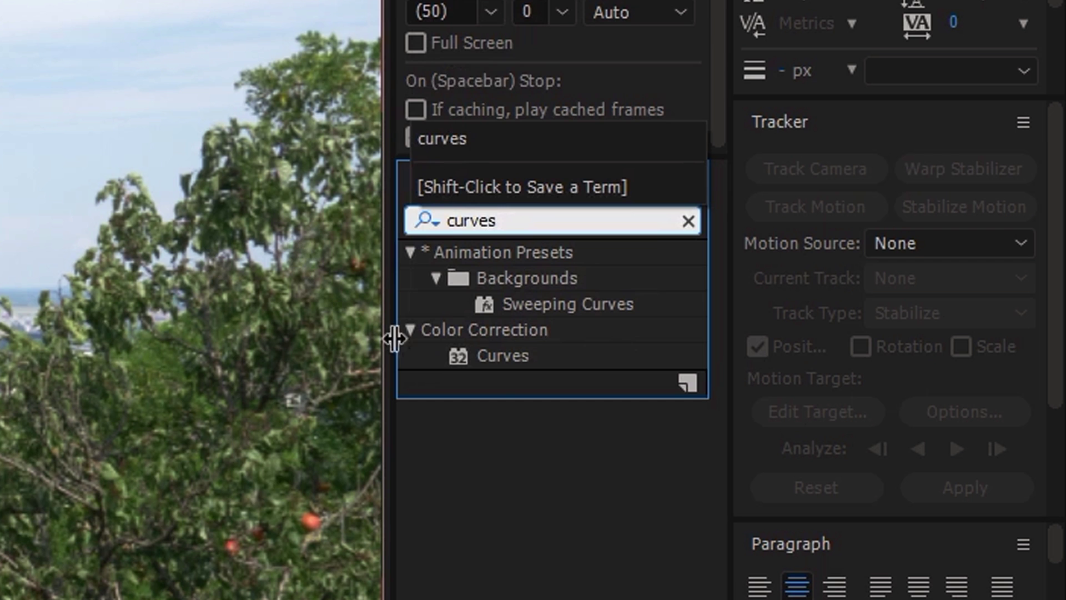
Apply a Curves effect and pull the RGB curve down to darken the night footage
{"action": "double_click", "coordinate": [505, 357]}
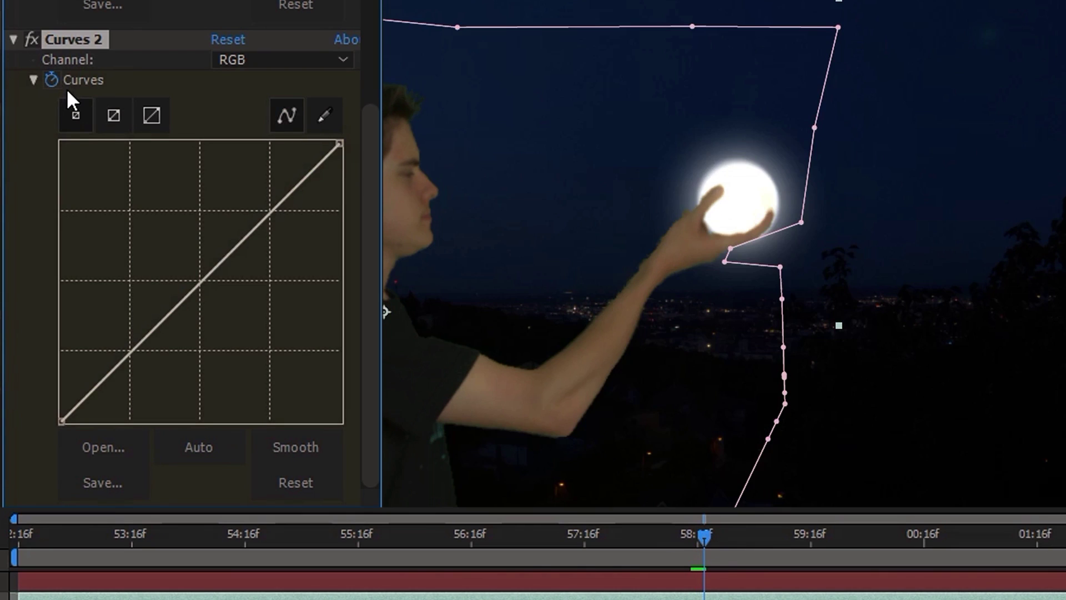
{"action": "left_click_drag", "start_coordinate": [189, 300], "coordinate": [209, 318]}
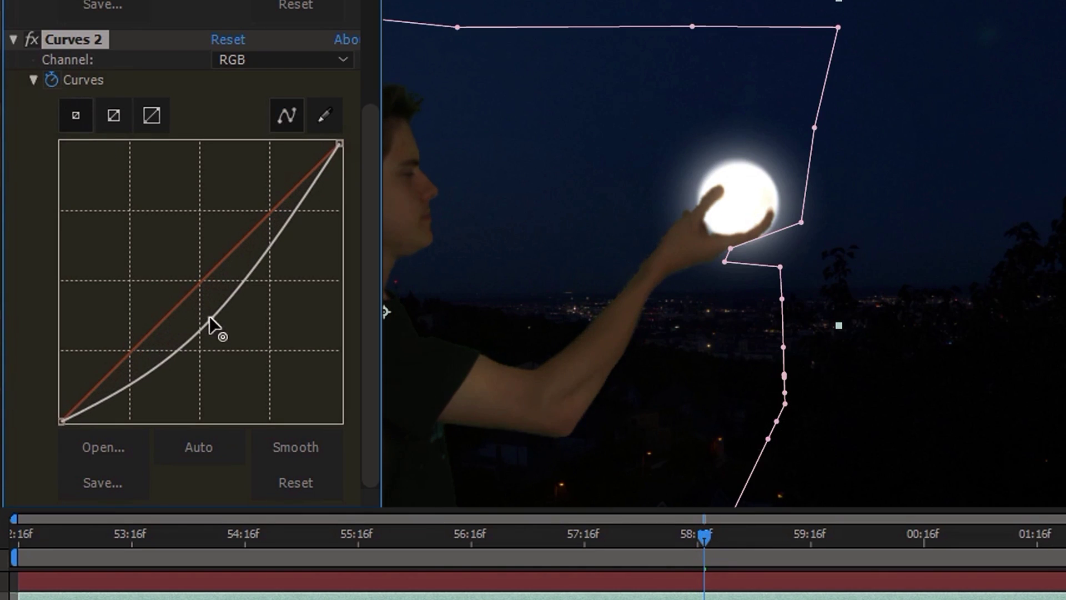
{"action": "left_click_drag", "start_coordinate": [275, 230], "coordinate": [293, 265]}
{"action": "left_click_drag", "start_coordinate": [215, 322], "coordinate": [225, 336]}
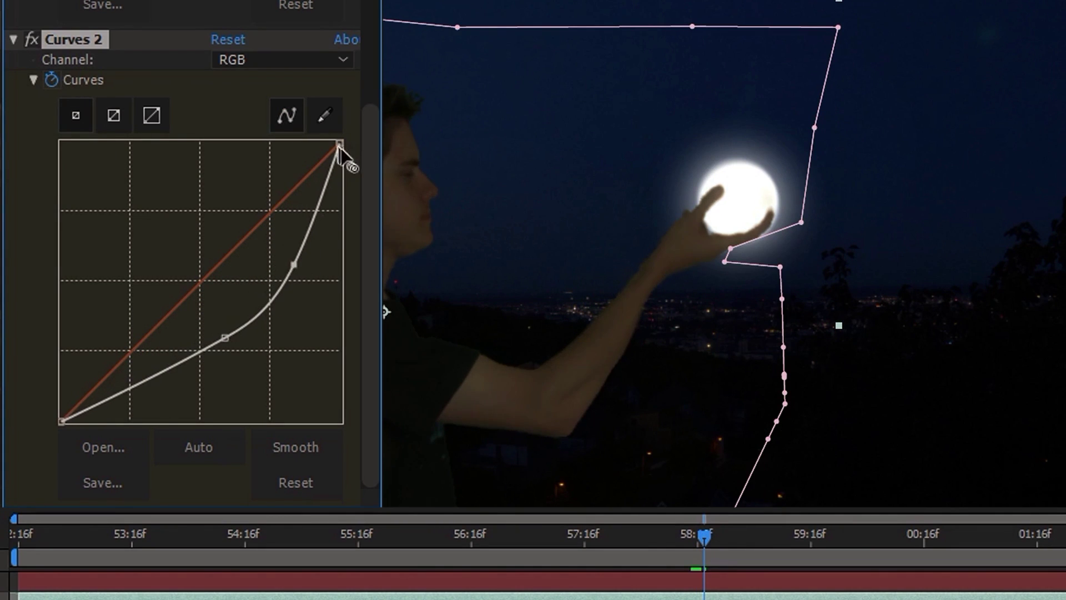
Lower the Red channel curve slightly and adjust the Blue channel curve to cool the actor
{"action": "left_click", "coordinate": [270, 61]}
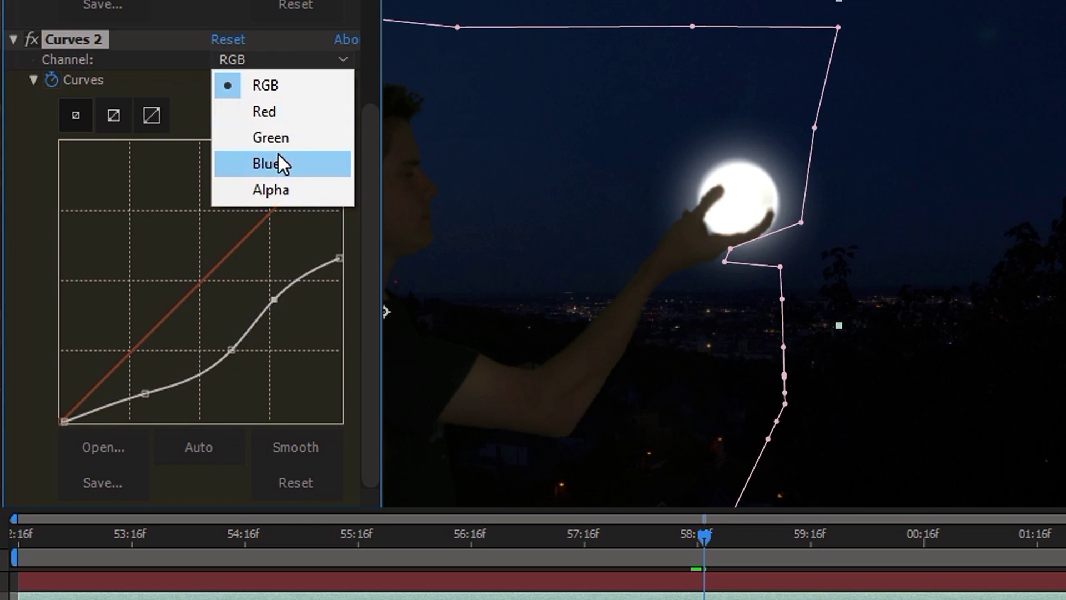
{"action": "left_click", "coordinate": [260, 113]}
{"action": "left_click_drag", "start_coordinate": [185, 301], "coordinate": [189, 306]}
{"action": "left_click", "coordinate": [277, 60]}
{"action": "left_click", "coordinate": [258, 167]}
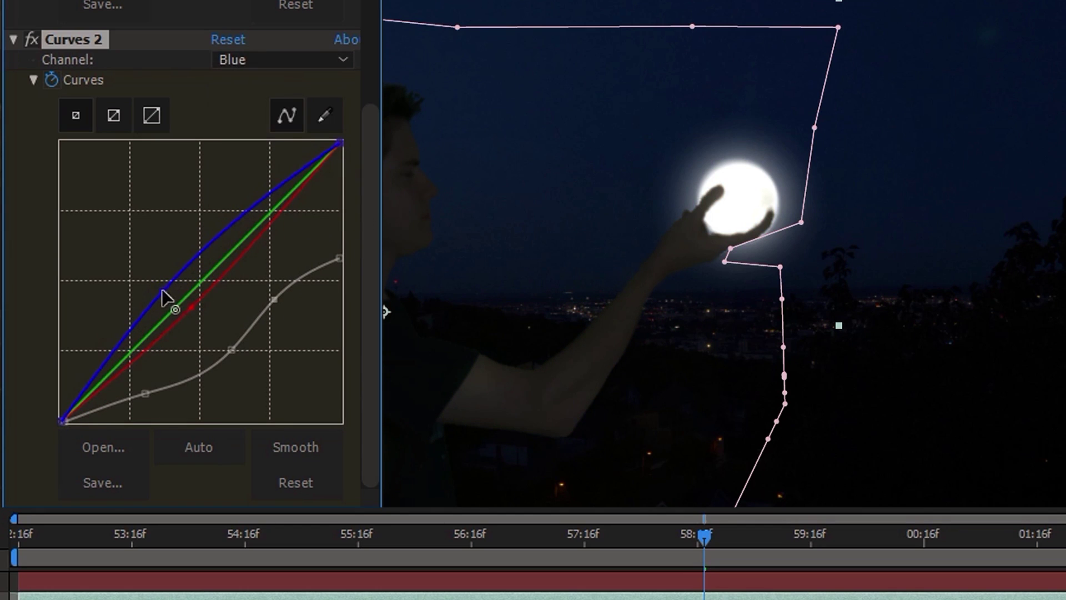